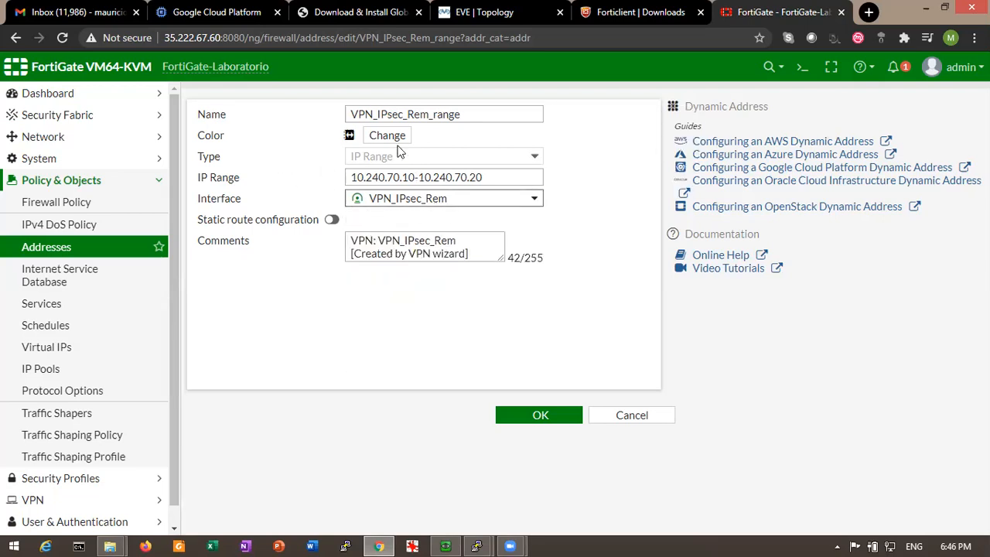
- Review the IP range of the VPN_IPsec_Rem_range address, close it without changes, and open the IPsec tunnels list
drag(484, 176, 239, 172)
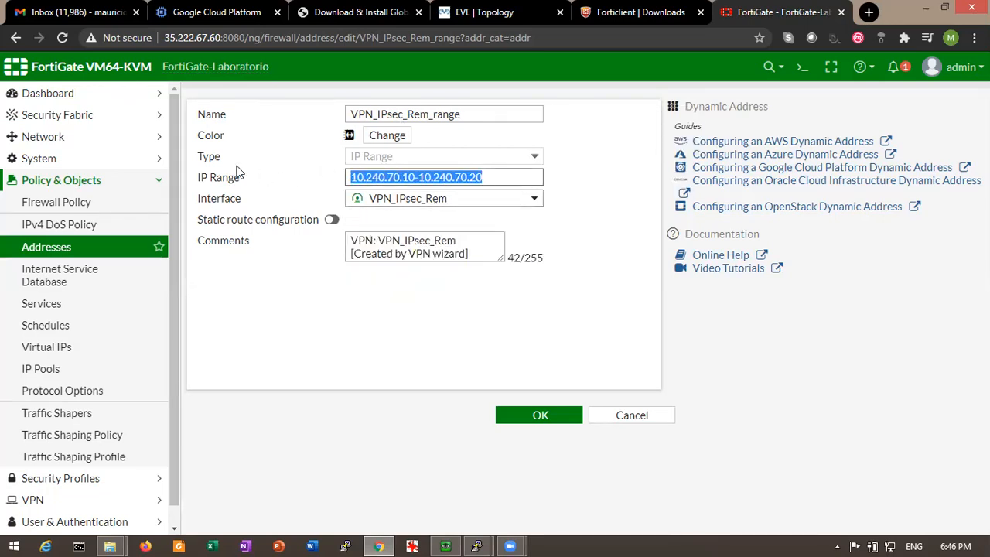
click(624, 419)
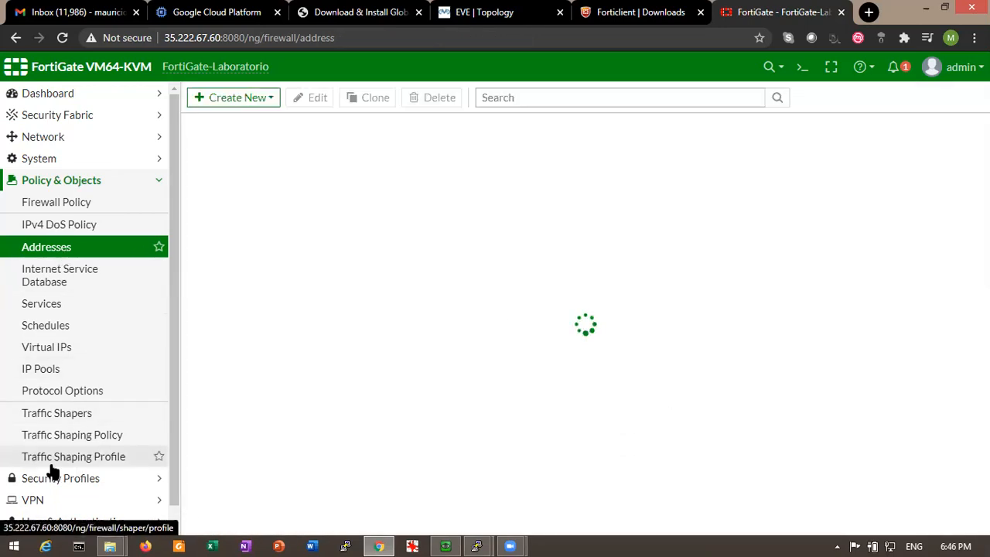
scroll(174, 325, down, 1)
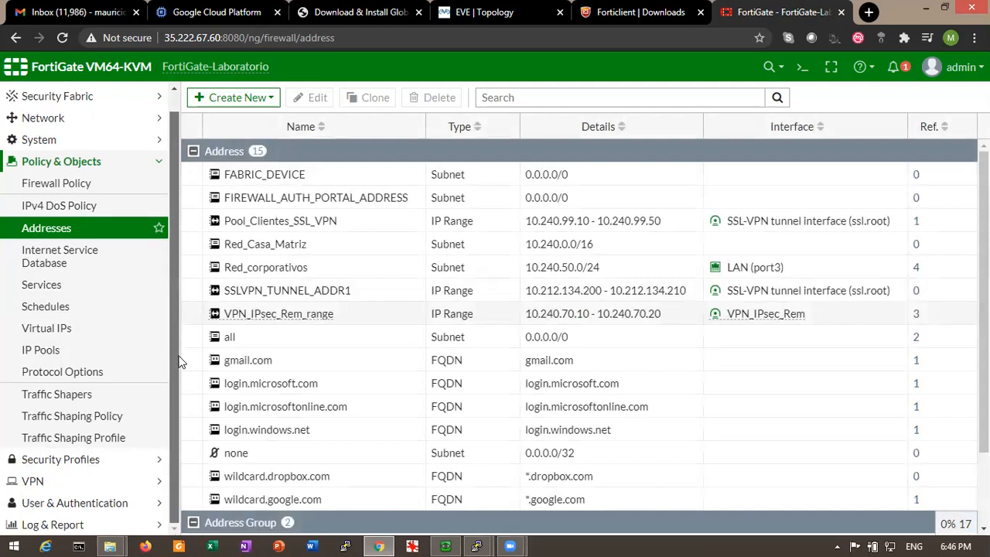
click(45, 483)
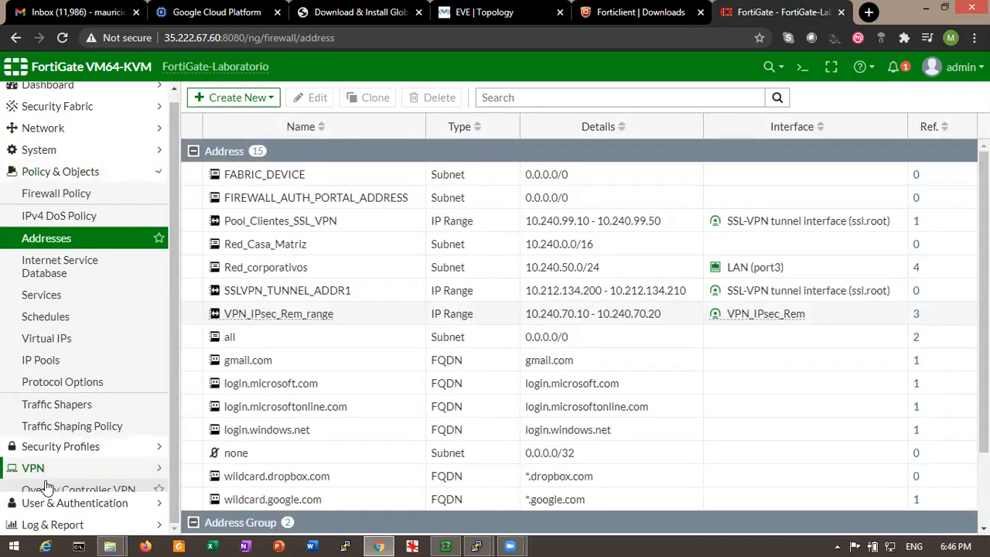
click(61, 269)
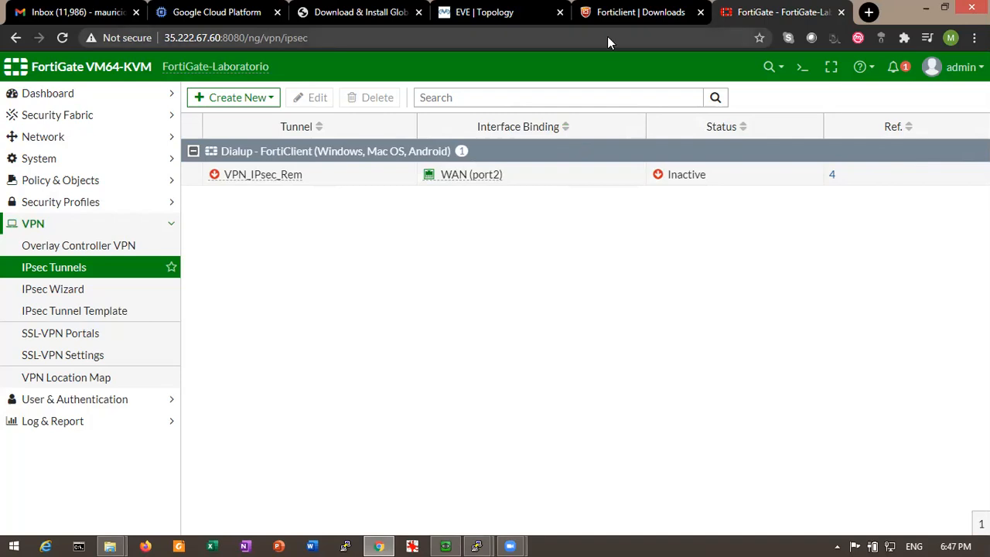
- Start an IPsec tunnel named Rem 2 for FortiClient remote access on WAN (port2), entering the pre-shared key and choosing the Usuarios_VPN group
click(254, 99)
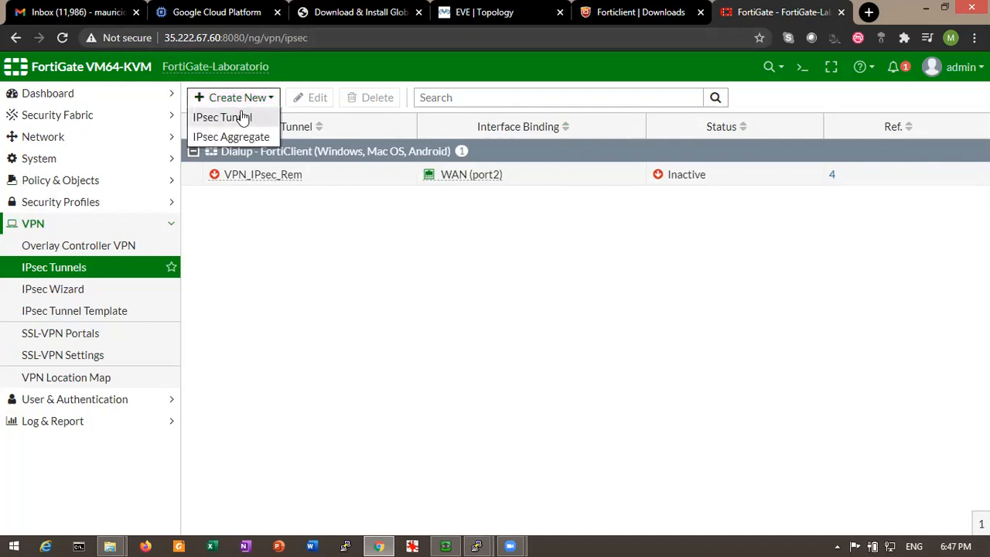
click(241, 116)
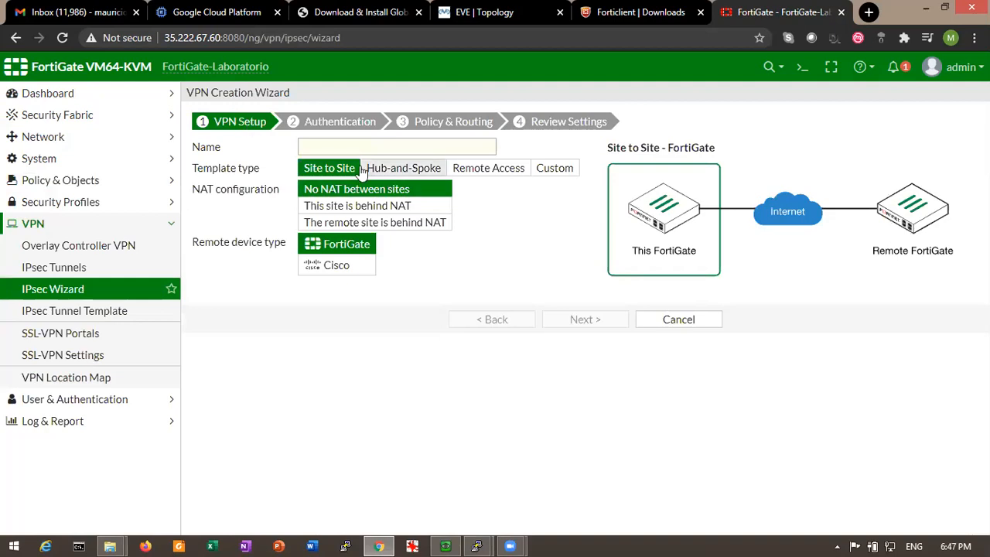
click(359, 151)
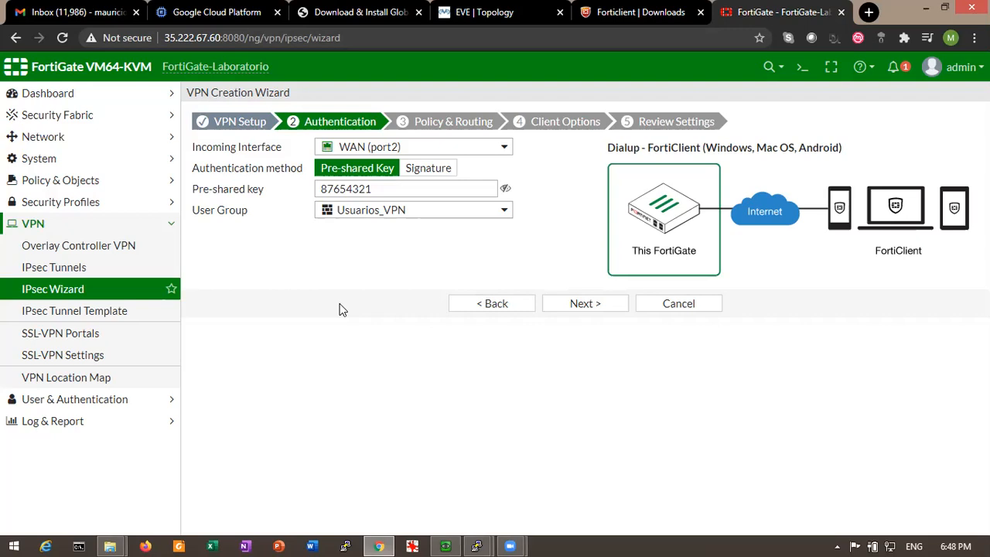
click(585, 303)
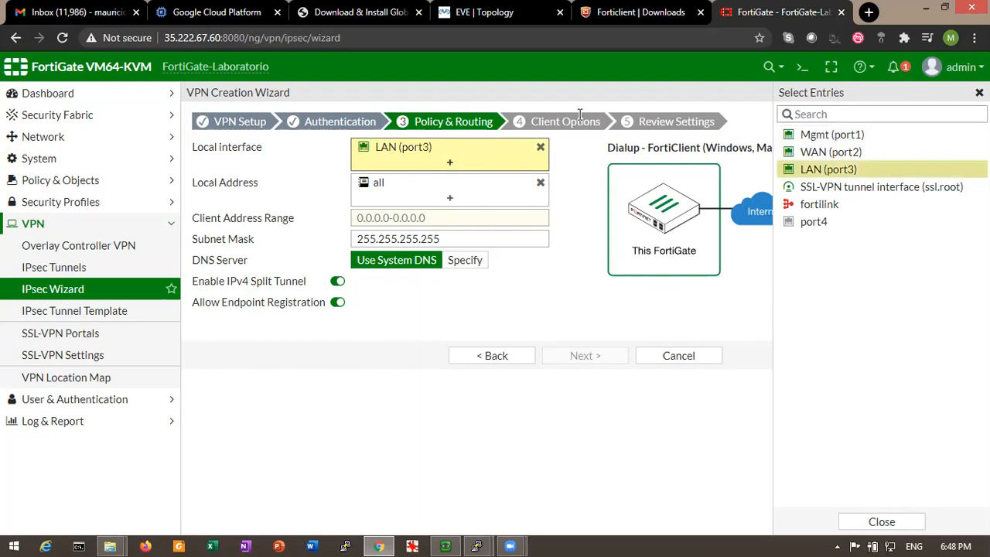
- Set LAN (port3), local address Red_corporativos and client range 10.1.1.1-10.1.1.2 for the Rem 2 tunnel, and create the VPN
click(485, 12)
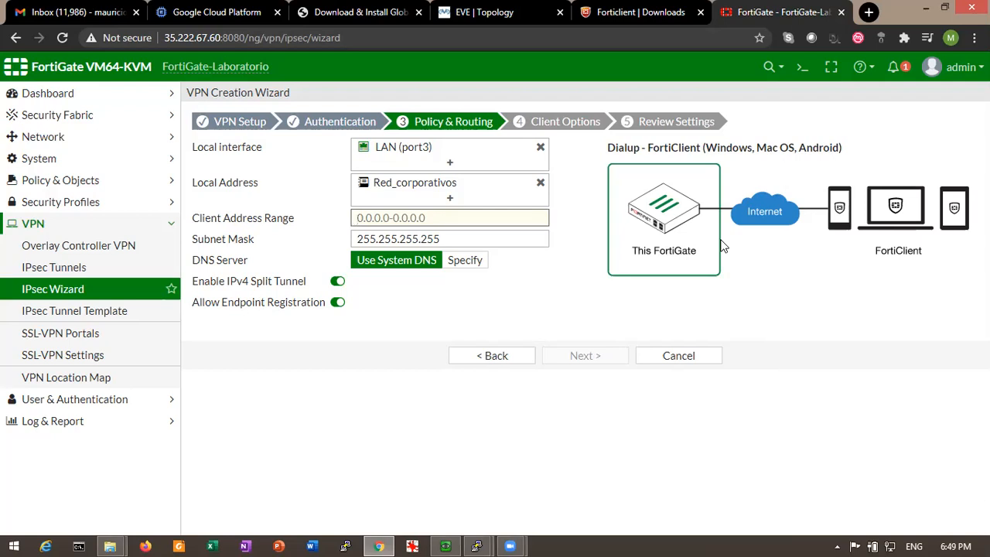
text(10.1.1.1-10.1.1.2)
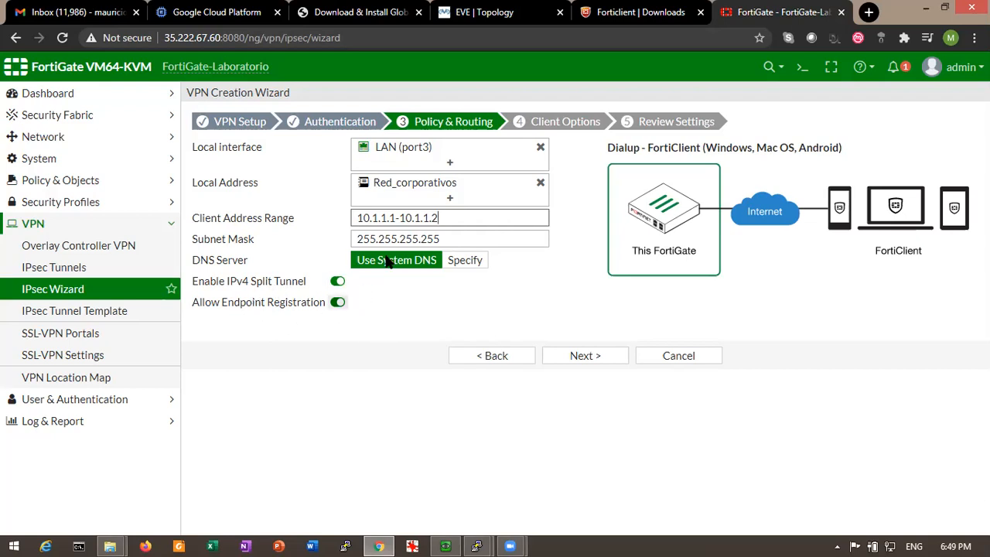
click(579, 364)
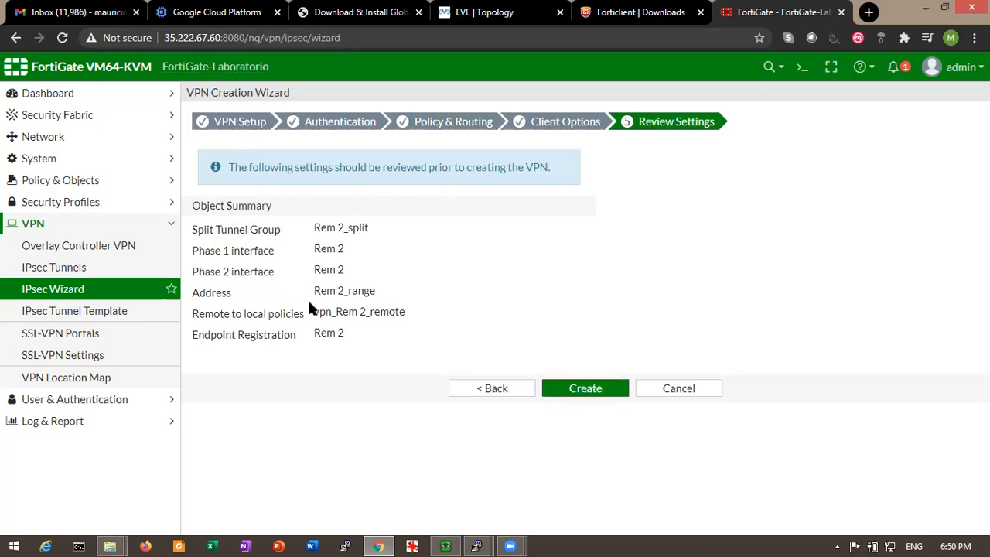
click(587, 390)
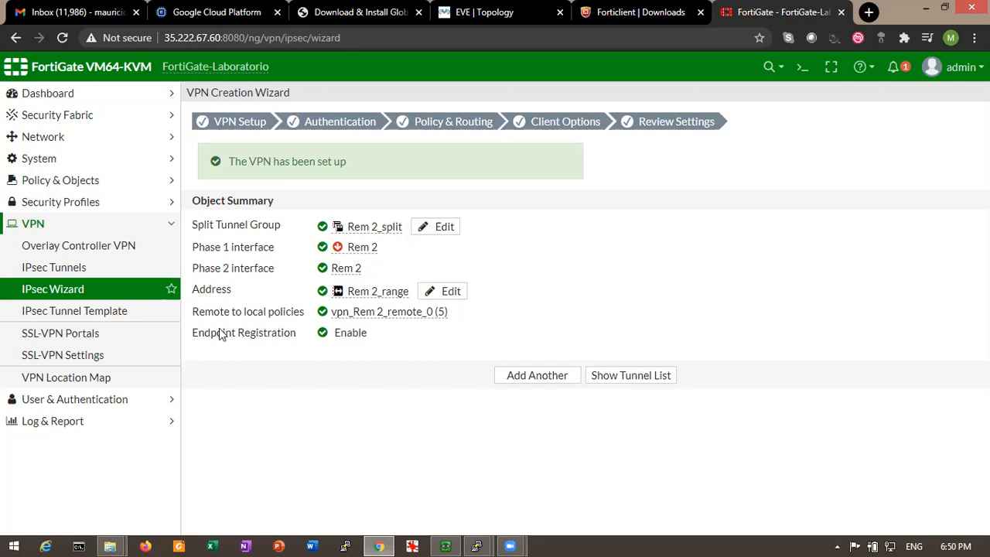
- Examine the created VPN objects and the VPN_IPsec_Rem tunnel's network settings, then return to the tunnel list without saving
mouse_move(347, 312)
click(342, 267)
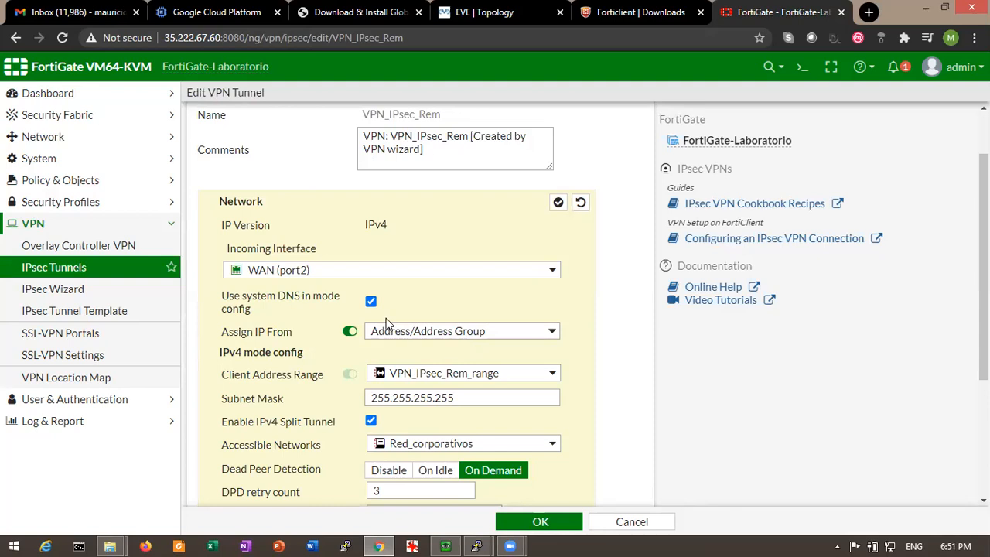
click(85, 271)
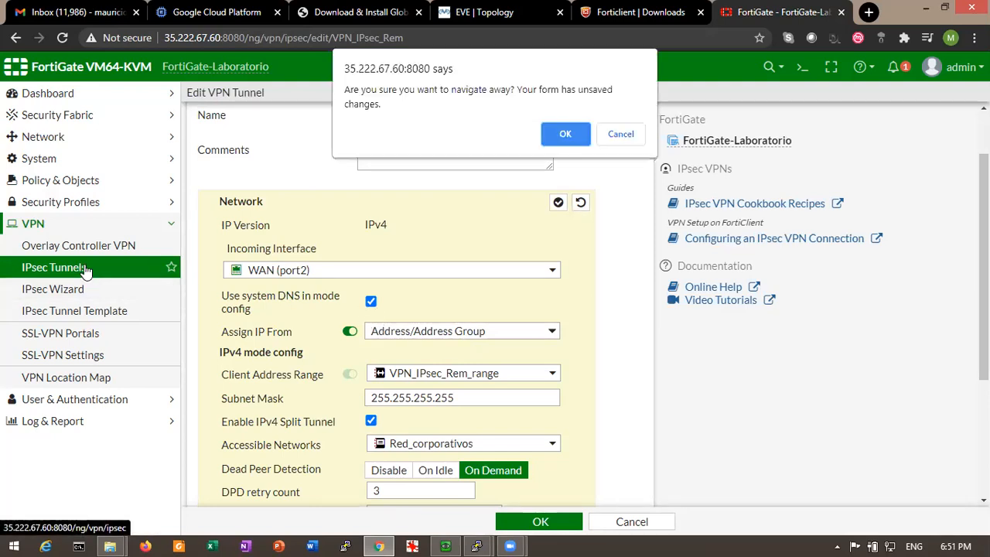
click(626, 138)
click(84, 270)
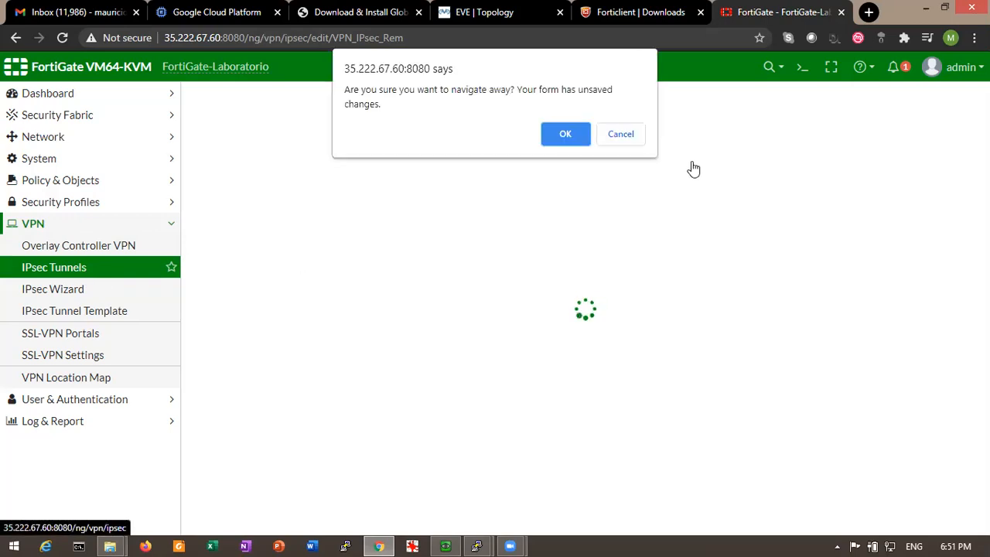
click(581, 135)
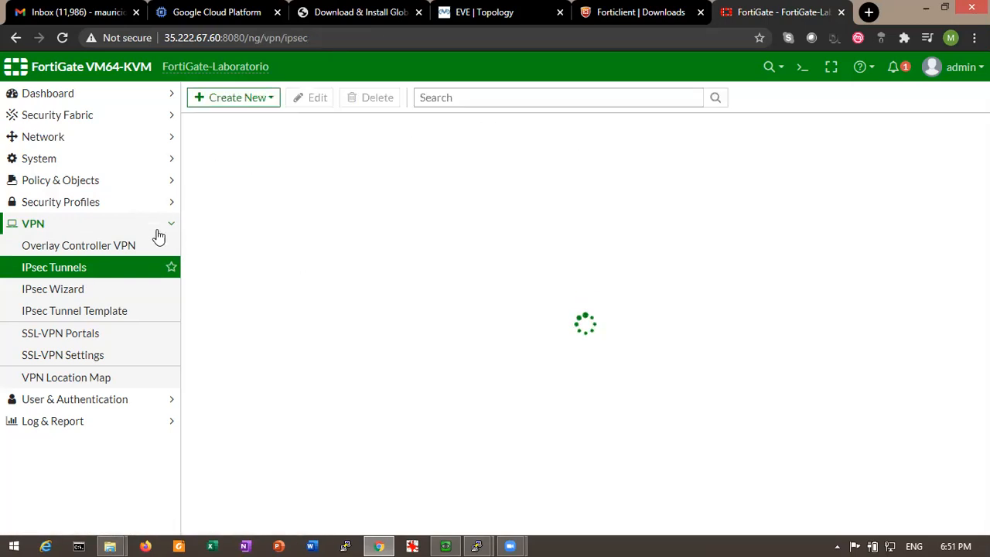
- Assign the Rem 2 tunnel's client IPs from the address object VPN_IPsec_Rem_range, set accessible networks to Red_corporativos, and save
double_click(240, 177)
scroll(426, 408, down, 1)
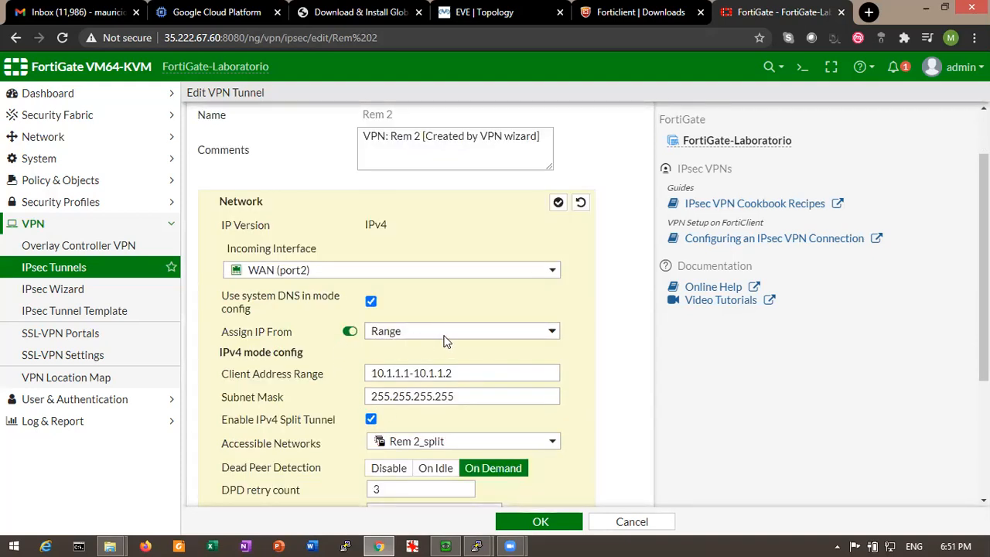
scroll(422, 387, down, 3)
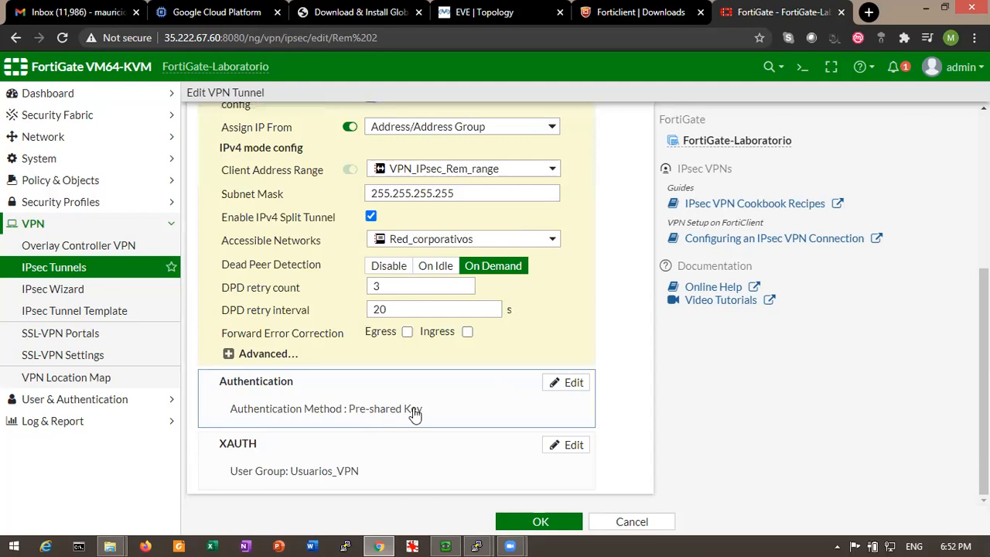
click(539, 523)
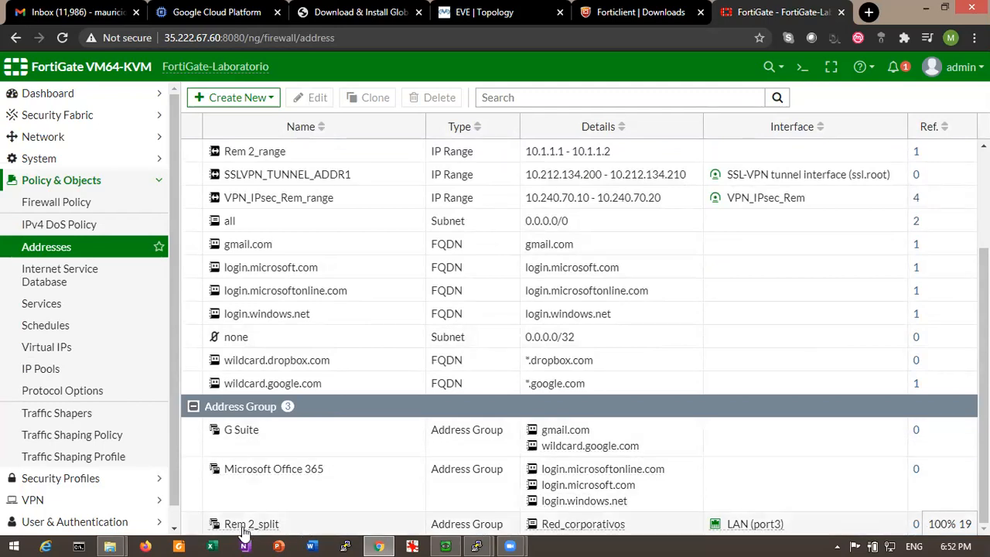
- Delete the Rem 2_split address group
click(246, 526)
right_click(247, 526)
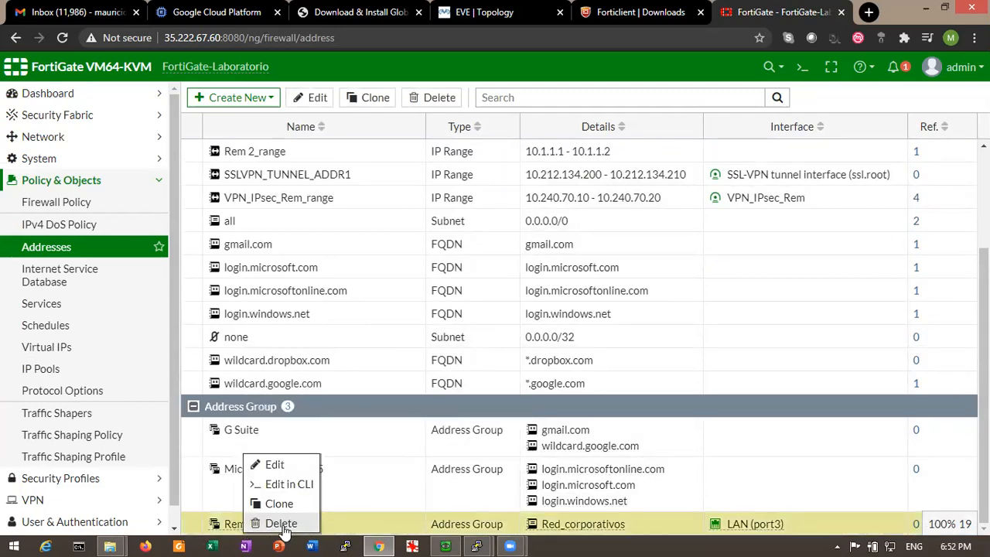
click(282, 523)
click(789, 171)
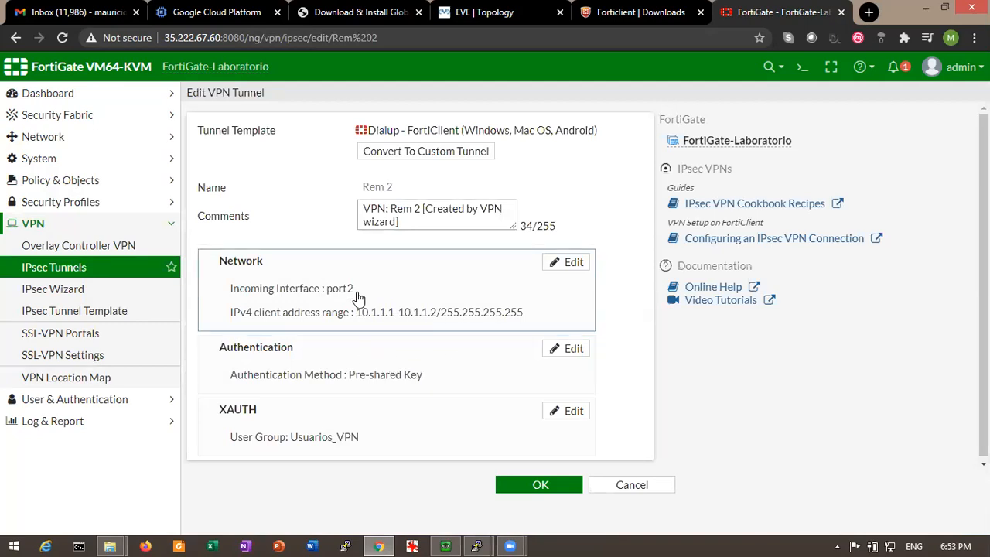
- Review the Rem 2 tunnel's network settings and leave the editor without saving
click(562, 267)
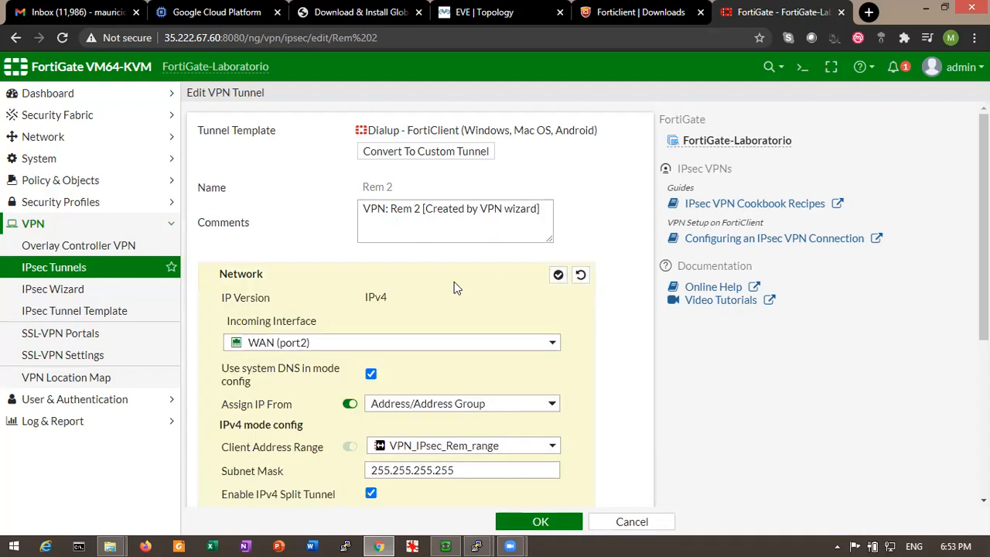
click(611, 522)
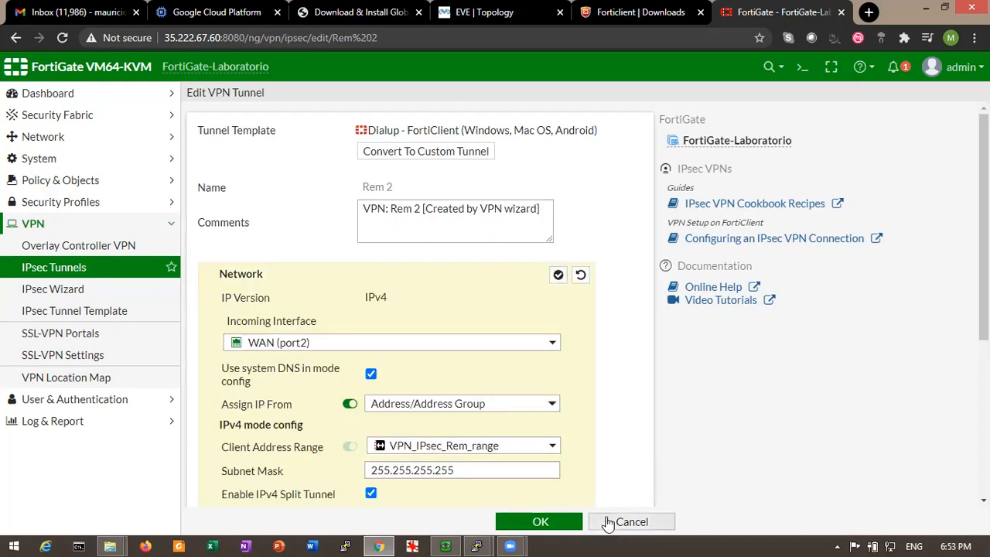
click(620, 140)
click(619, 522)
click(571, 137)
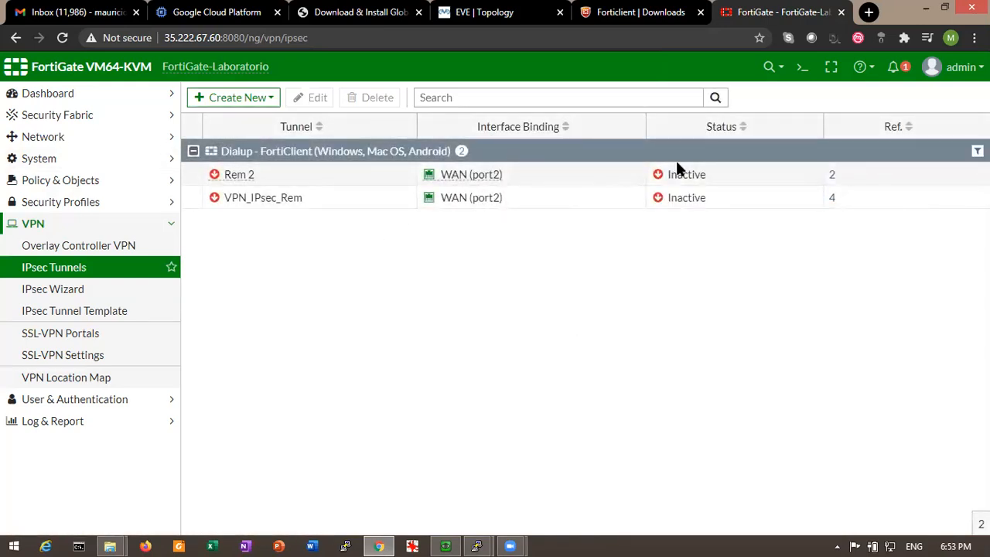
- Examine the objects that reference the Rem 2 tunnel and open the Entrada_VPN_IPsec_Rem firewall policy
click(832, 176)
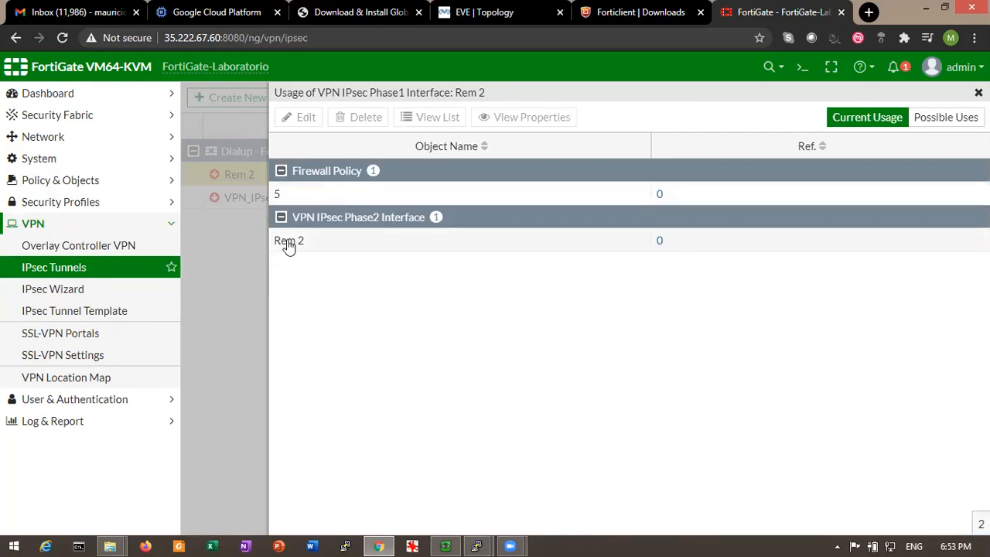
click(62, 179)
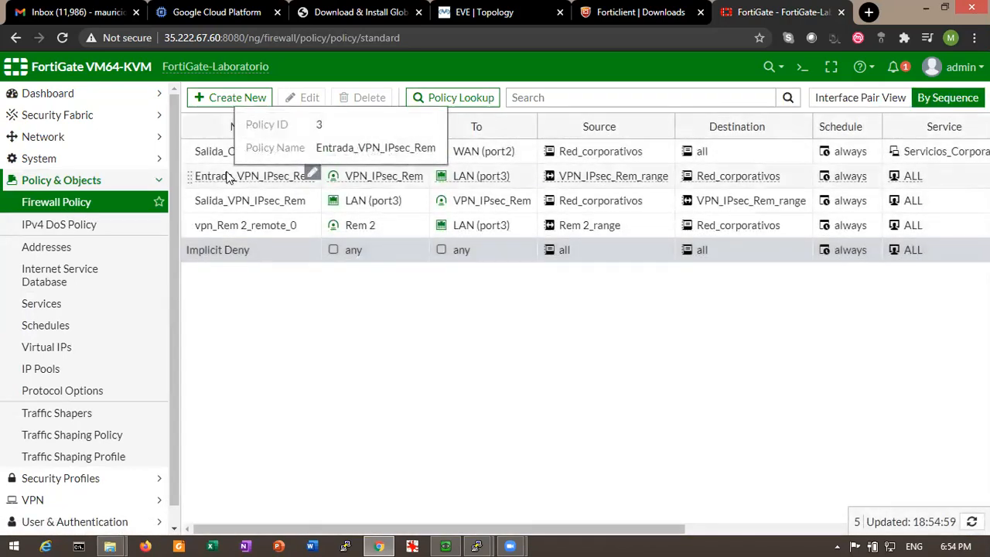
double_click(232, 177)
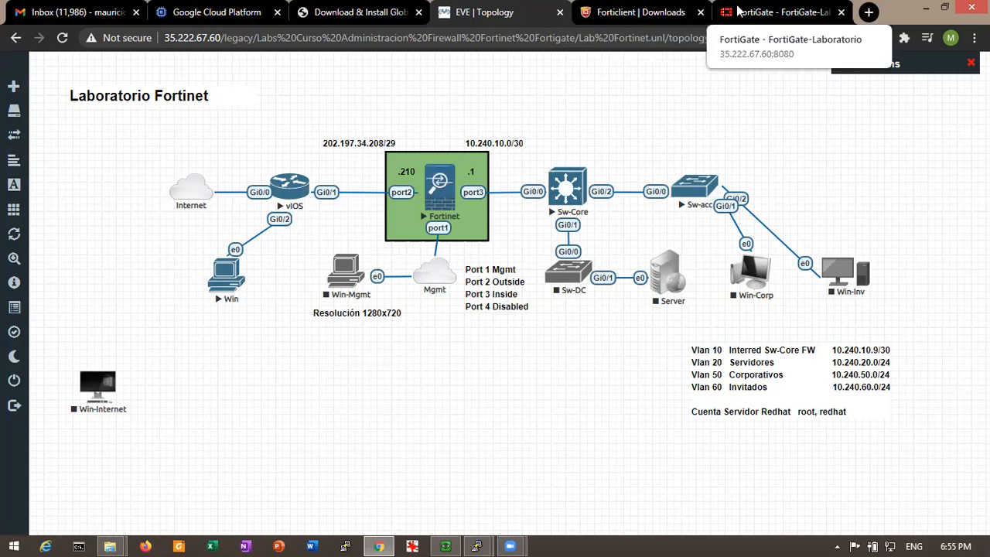
- Consult the EVE lab topology and save the Salida_VPN_IPsec_Rem policy from LAN (port3) to VPN_IPsec_Rem with NAT disabled
click(778, 13)
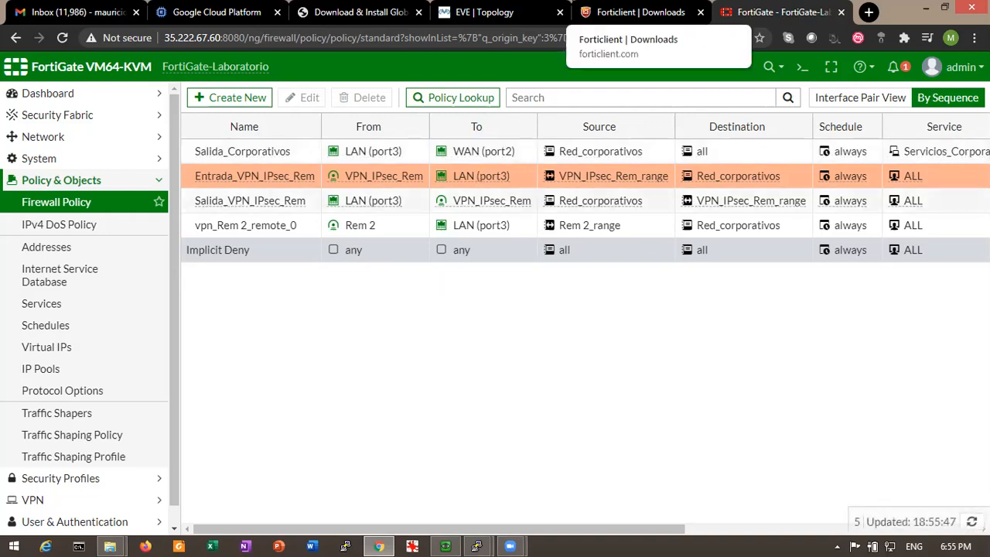
click(522, 8)
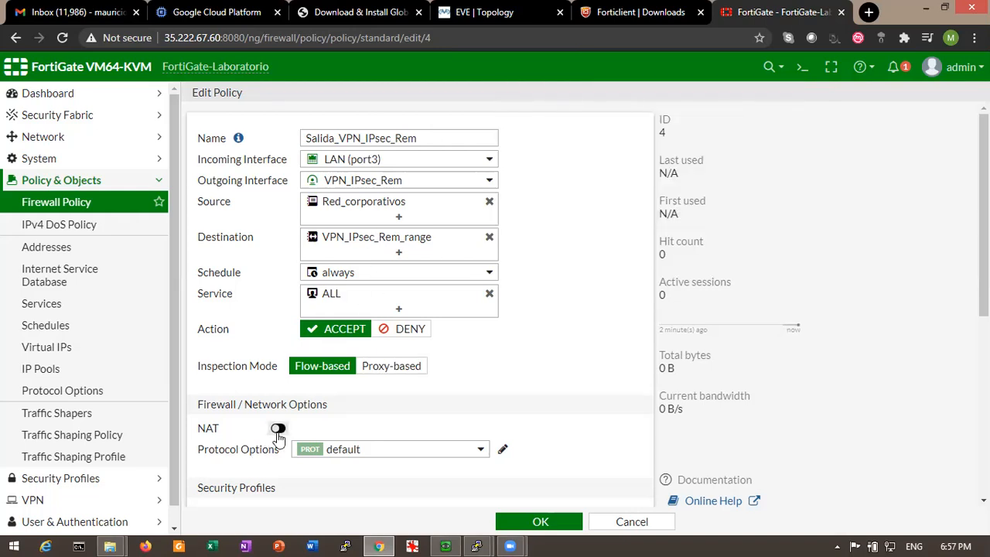
click(541, 522)
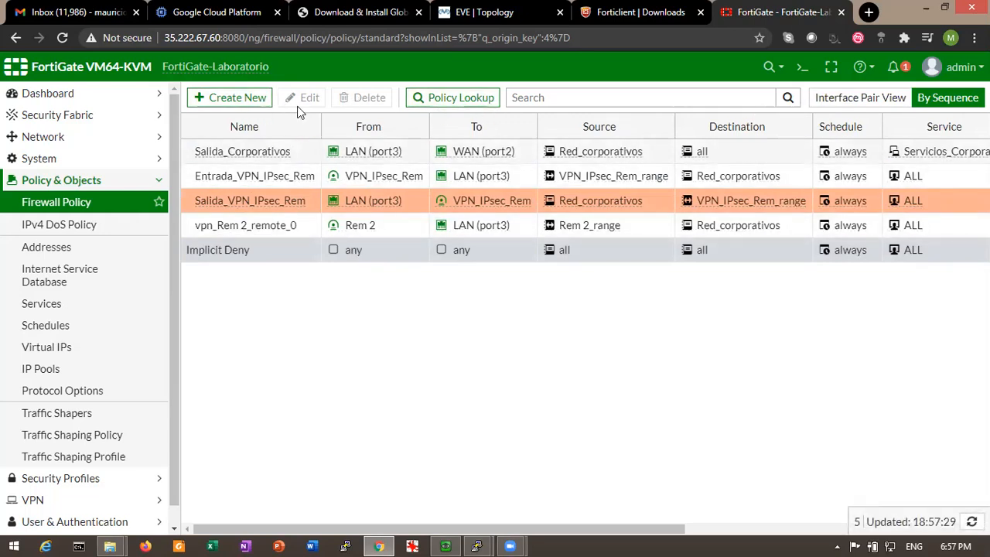
click(230, 203)
ctrl+click(253, 182)
right_click(254, 183)
mouse_move(314, 218)
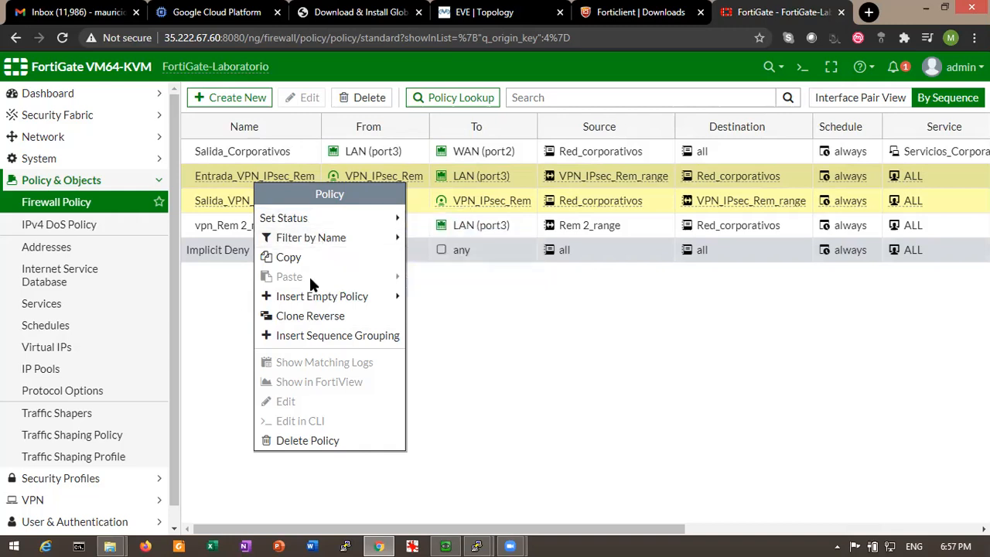
click(423, 400)
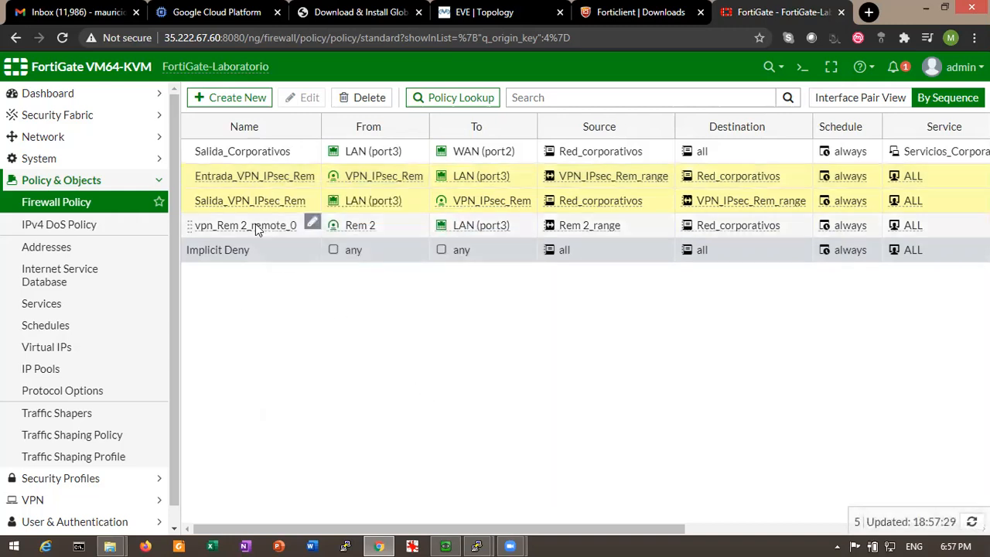
- Select only the Salida_VPN_IPsec_Rem policy and bring up its actions for inserting a sequence grouping
right_click(248, 199)
click(243, 202)
right_click(242, 202)
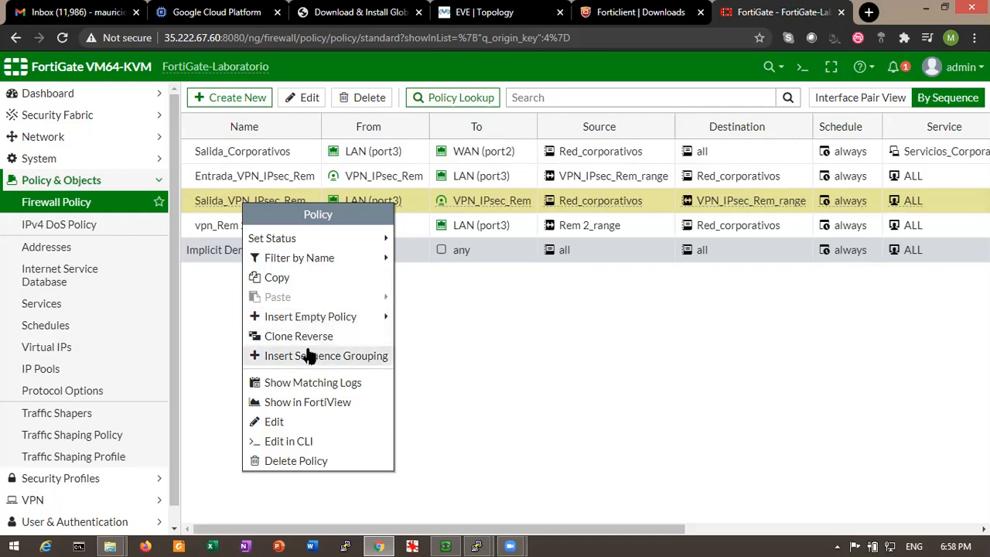
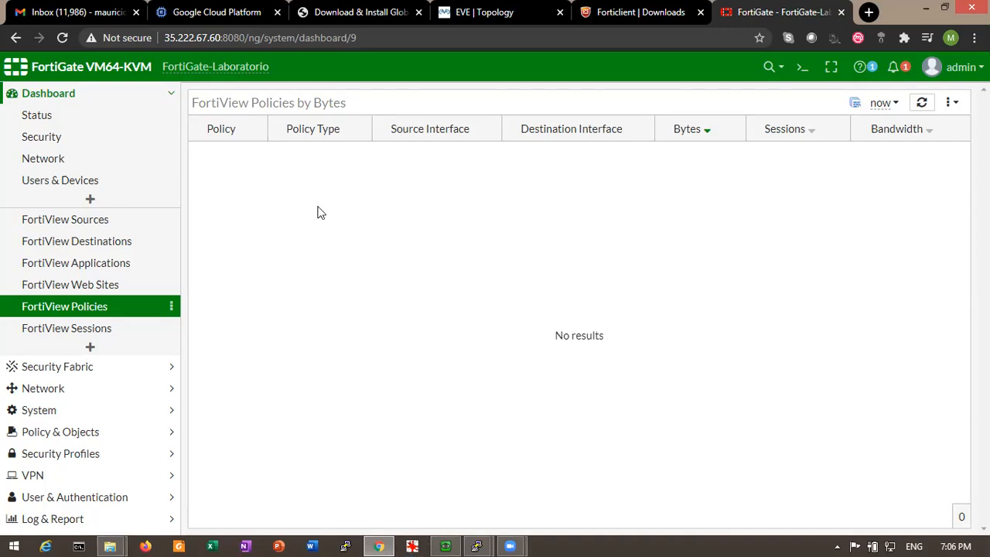
click(78, 310)
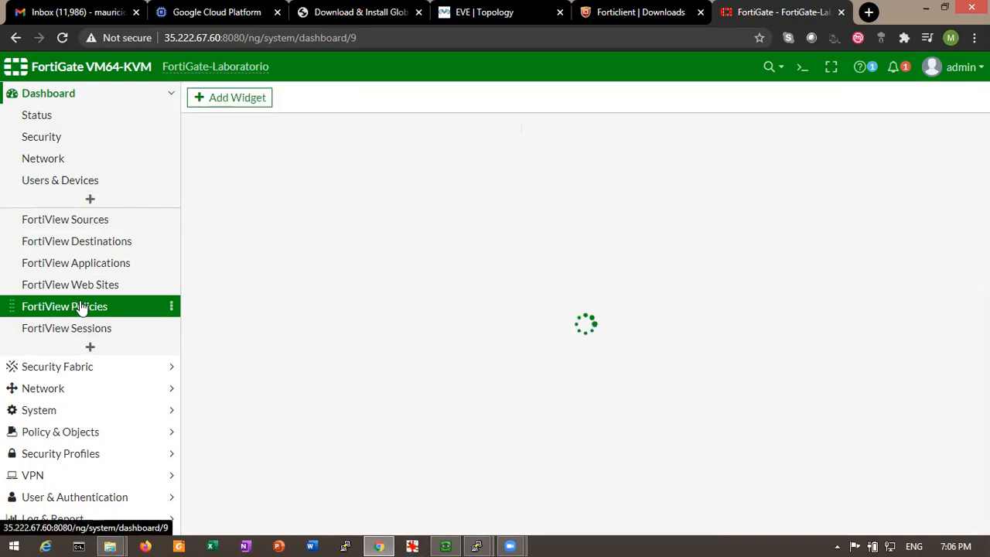
click(62, 434)
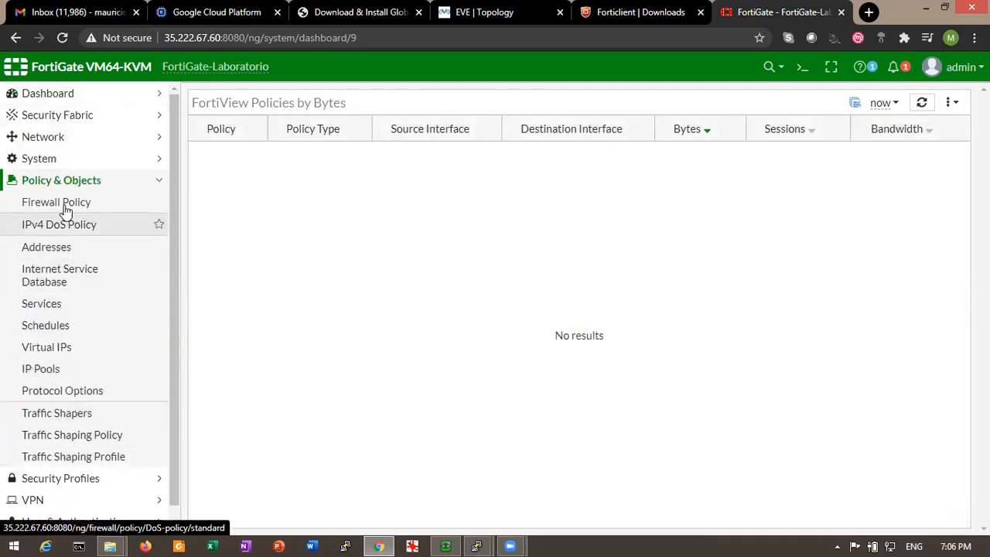
click(66, 184)
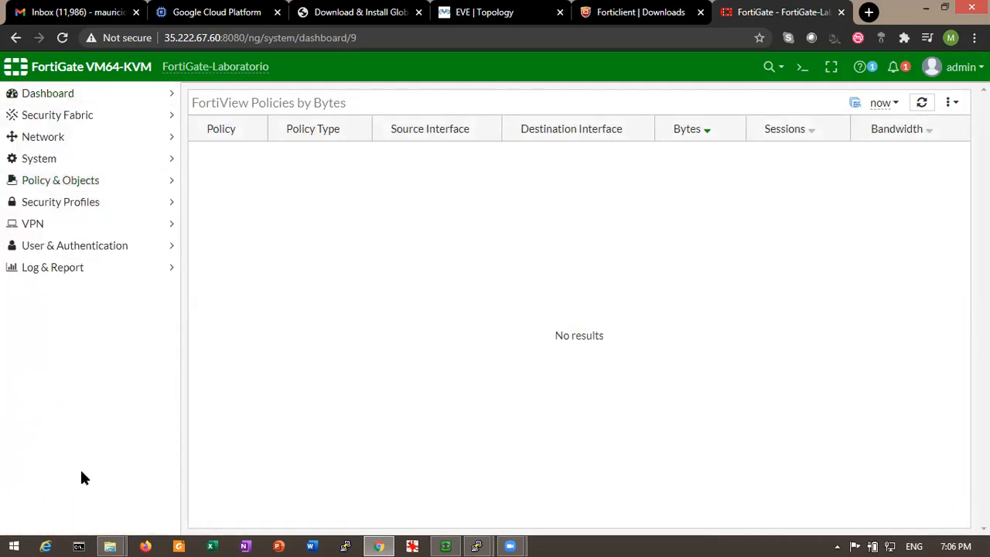
click(55, 202)
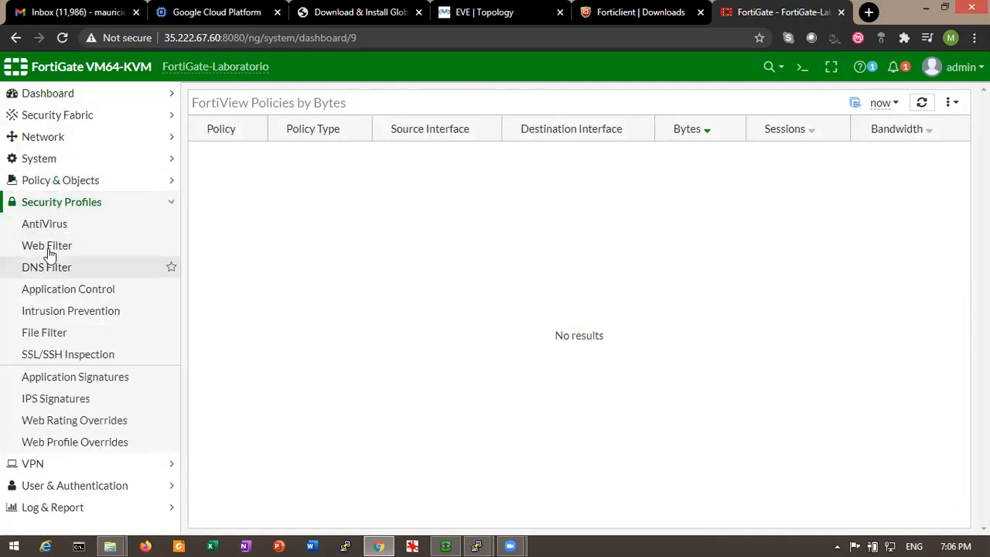
click(40, 202)
click(60, 202)
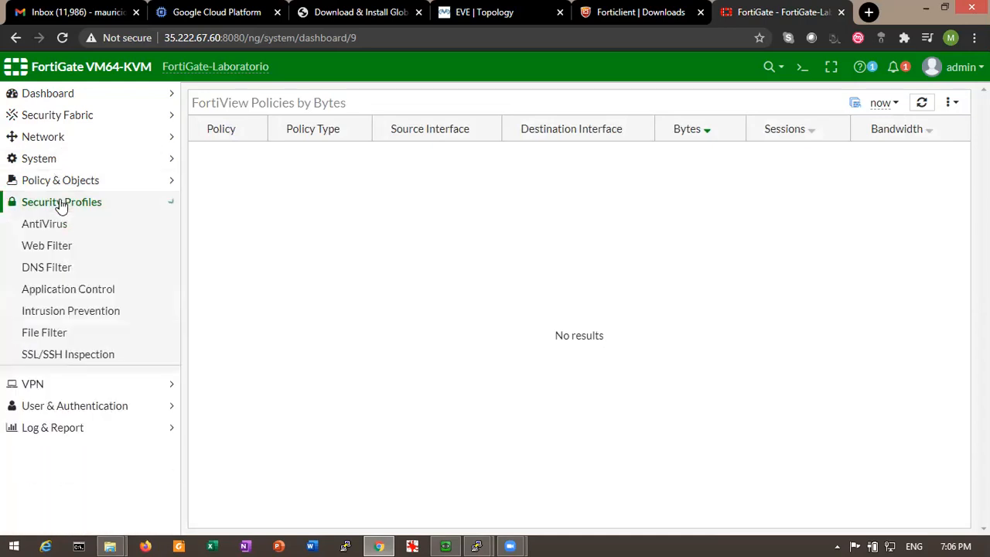
- Set the Entrada_VPN_IPsec_Rem firewall policy to log allowed traffic for All Sessions and save it
click(61, 180)
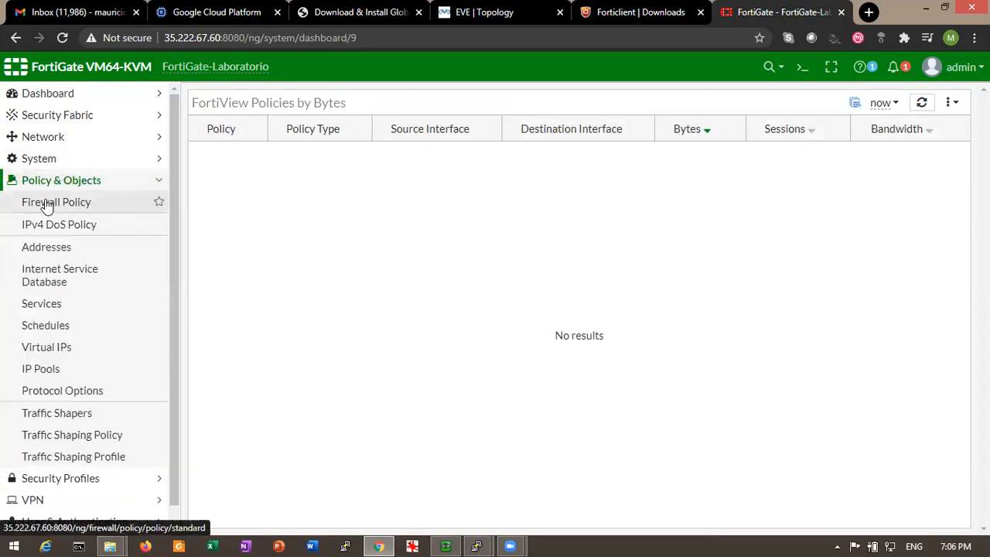
click(18, 203)
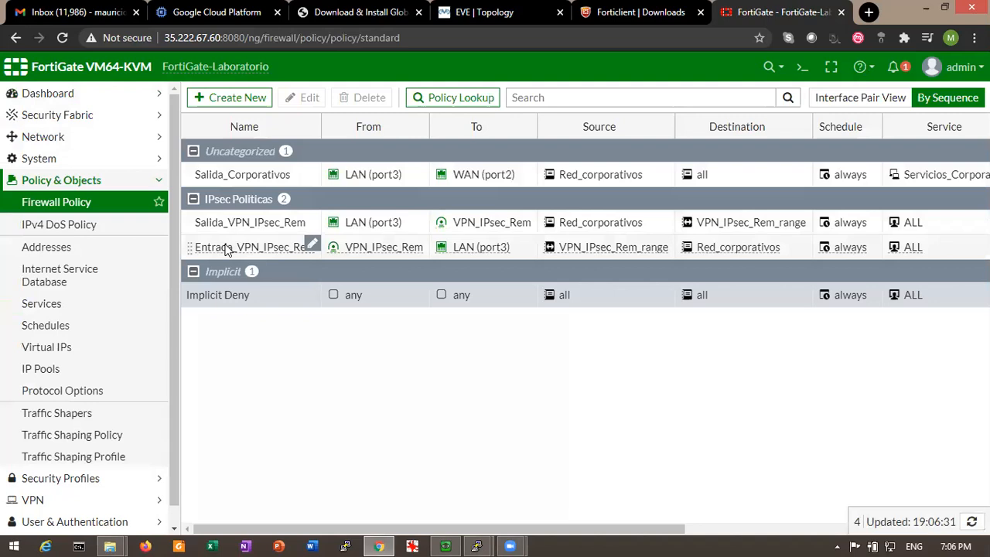
double_click(217, 247)
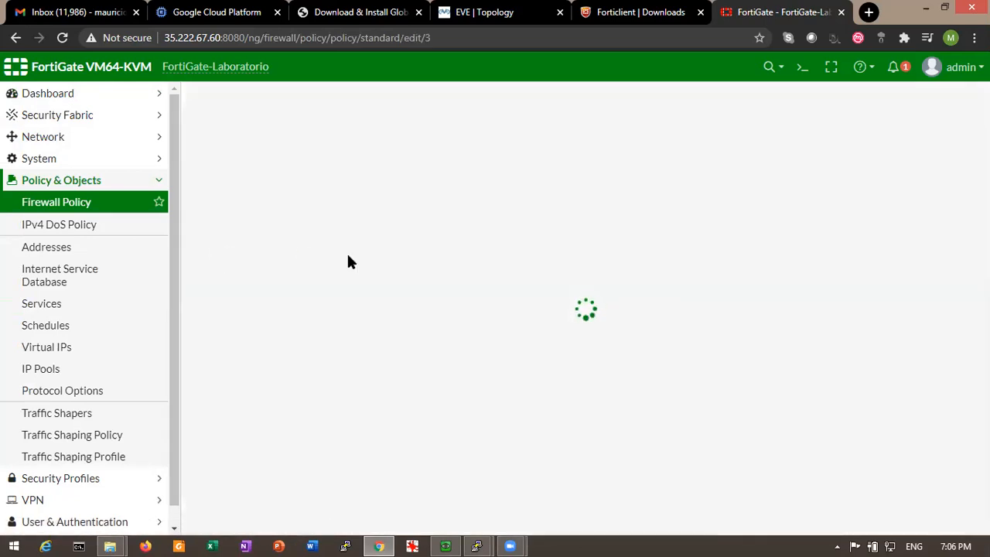
scroll(443, 290, down, 4)
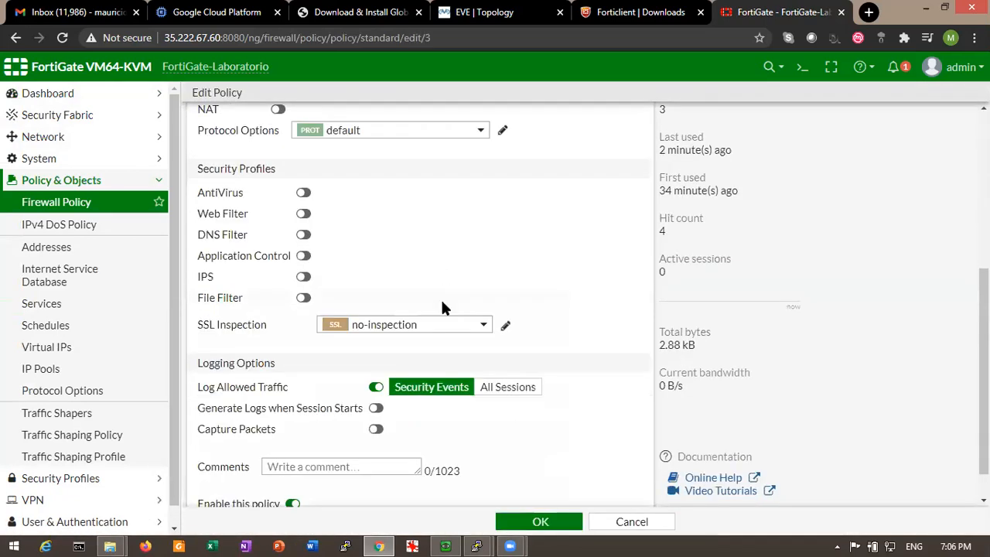
click(508, 386)
click(569, 525)
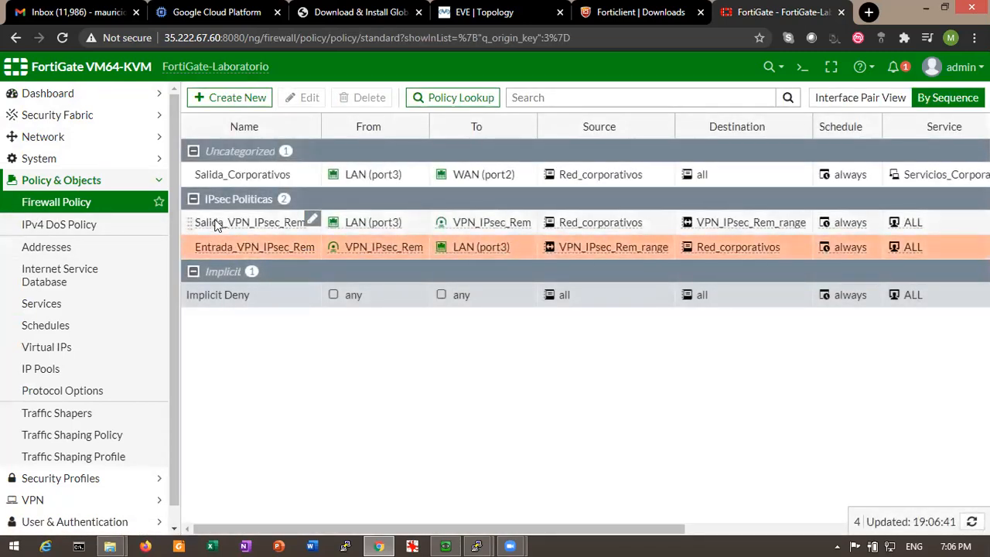
- Set the Salida_VPN_IPsec_Rem firewall policy to log allowed traffic for All Sessions and save it
double_click(216, 222)
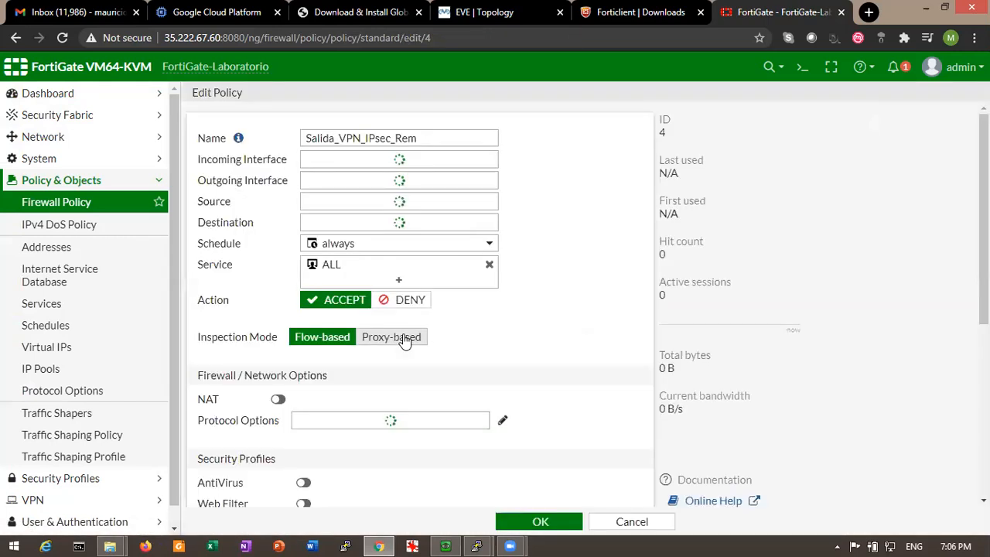
scroll(402, 333, down, 5)
click(520, 348)
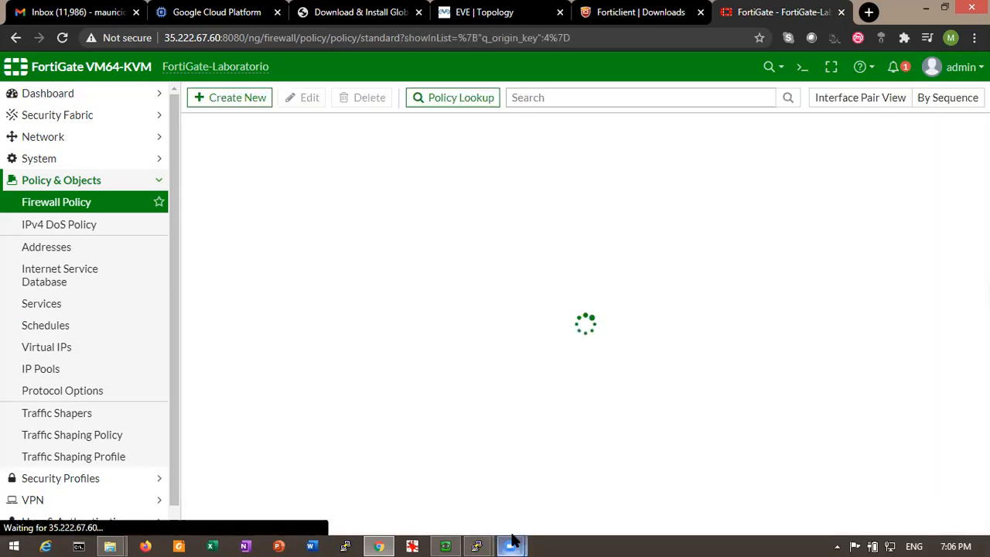
- Switch to the QEMU Windows client, ping 10.240.50.1 from its Command Prompt and return to the FortiGate console
mouse_move(512, 541)
mouse_move(476, 544)
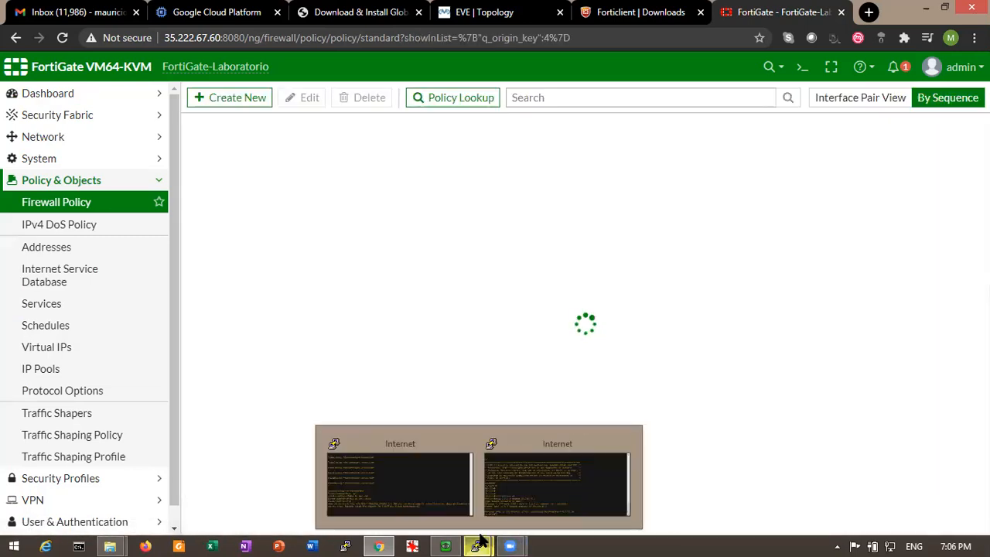
click(504, 499)
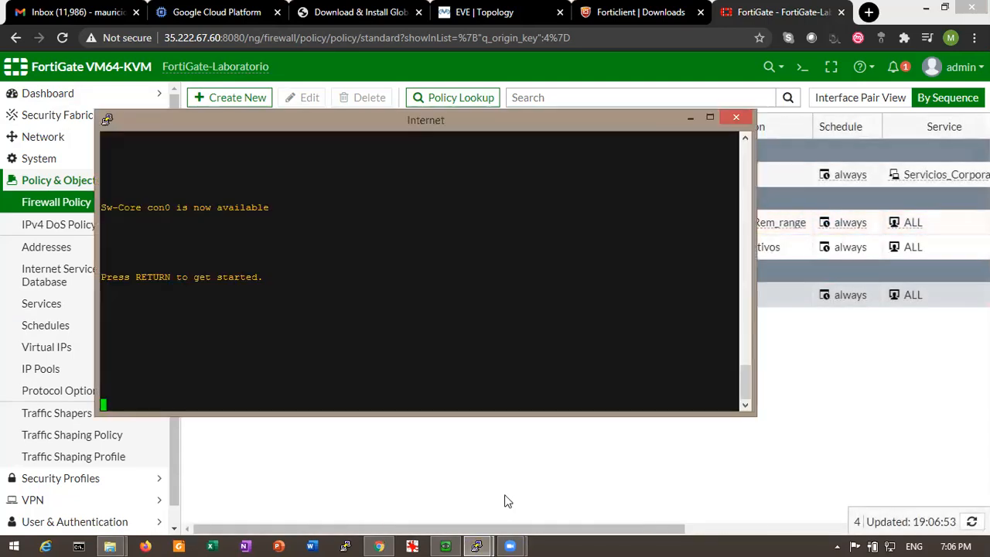
mouse_move(488, 539)
click(484, 442)
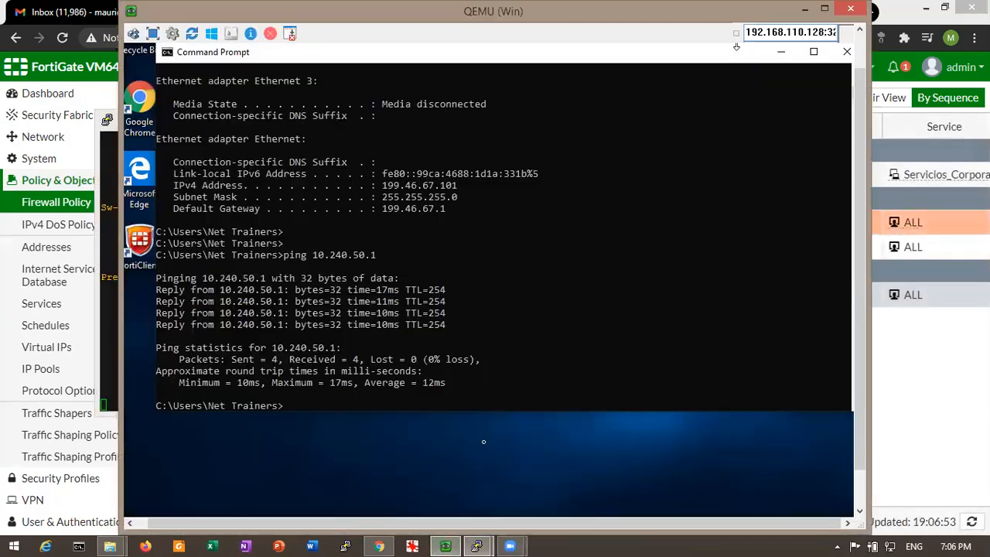
click(472, 365)
key(Up)
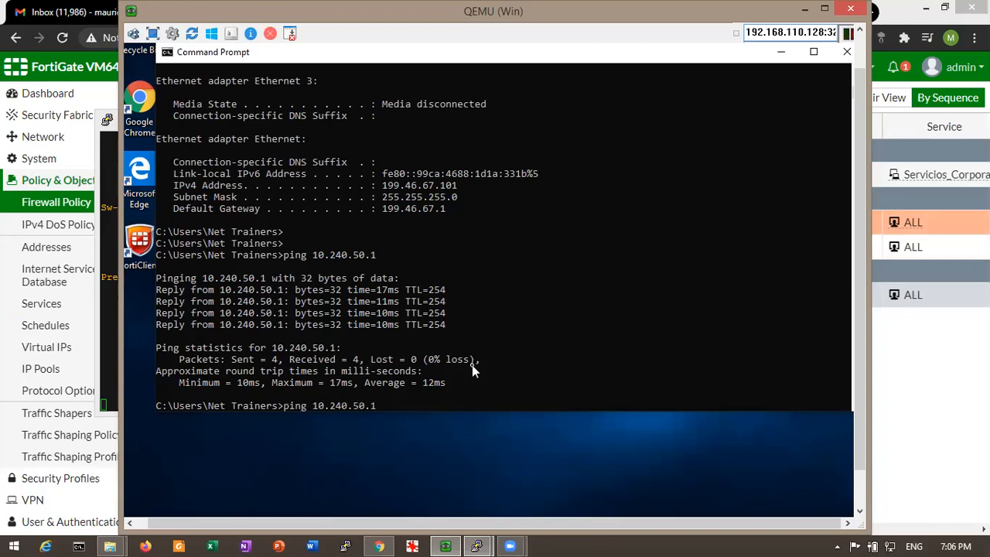
key(Return)
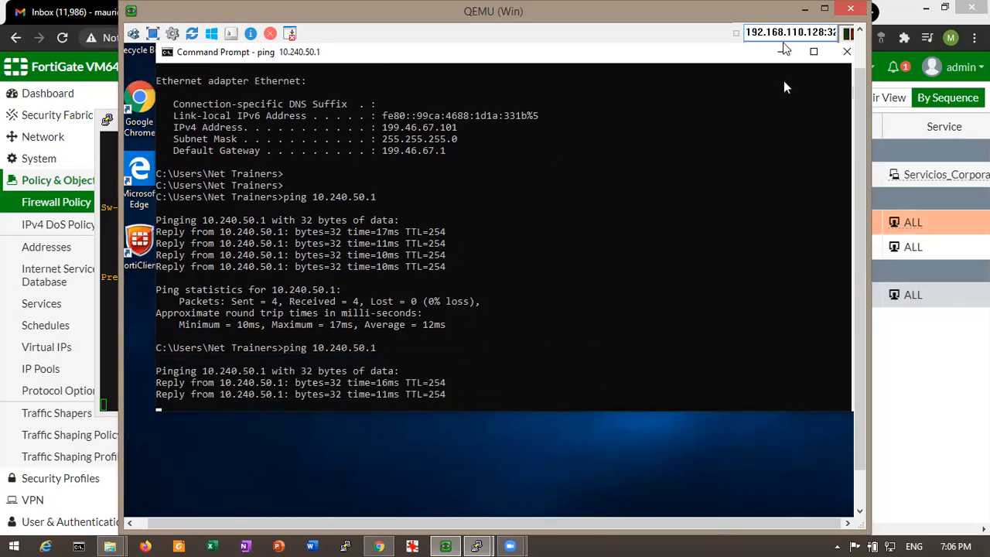
click(803, 9)
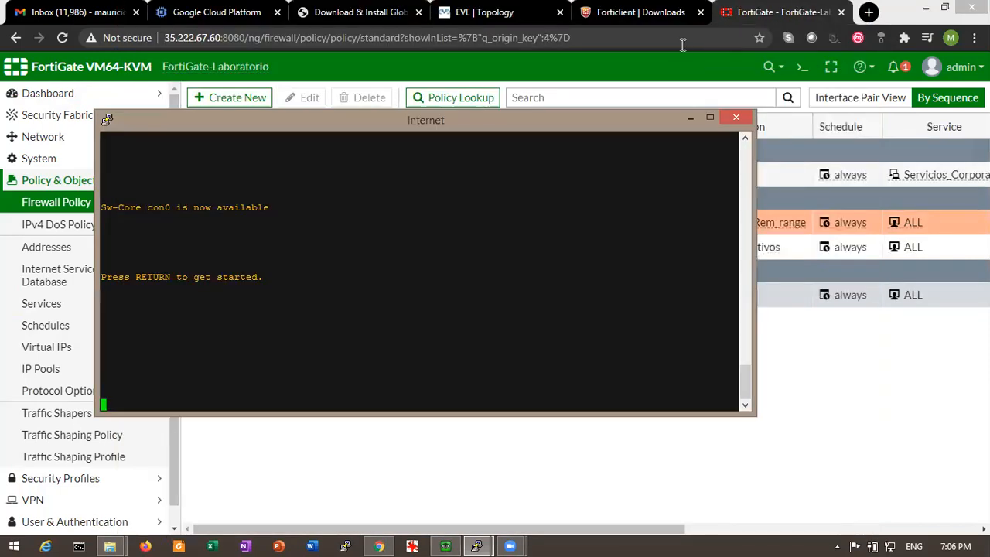
- Open the FortiView Policies monitor and drill down into the Entrada_VPN_IPsec_Rem policy
click(31, 93)
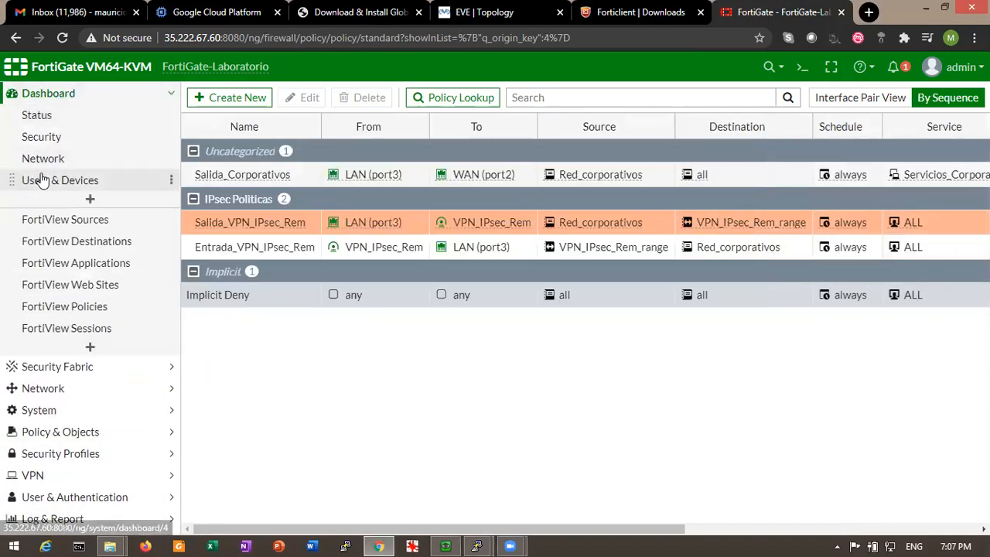
click(56, 306)
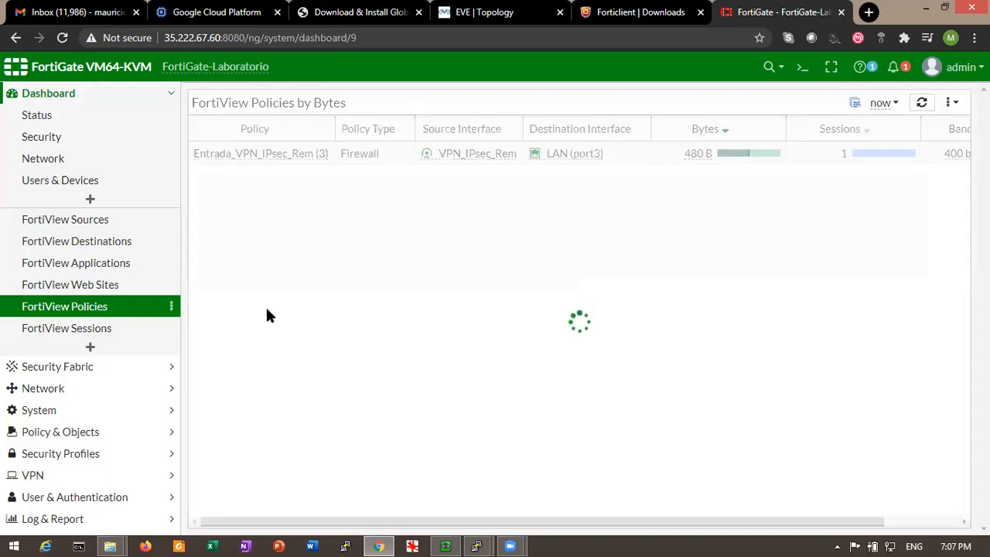
double_click(232, 154)
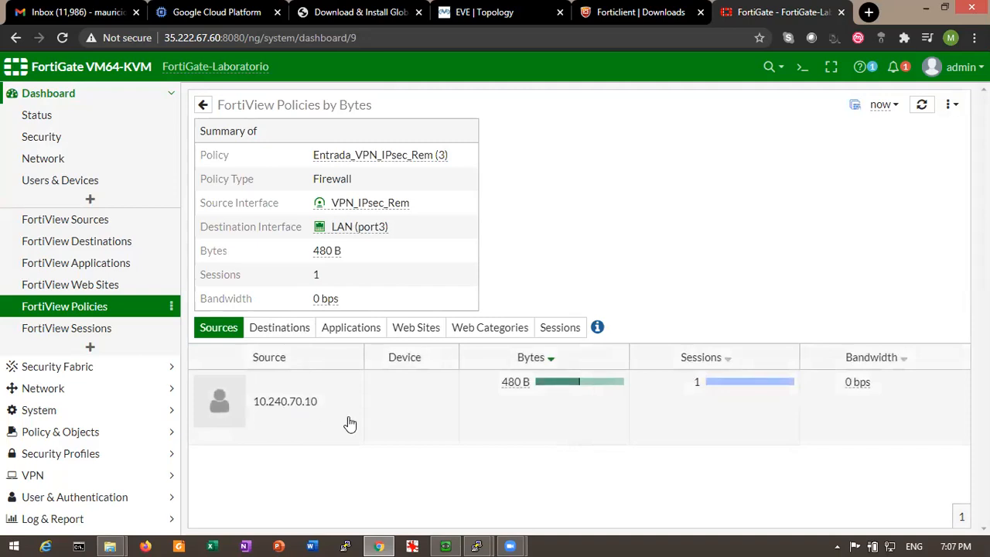
- Examine the Entrada_VPN_IPsec_Rem traffic by source, destination, application, web site, web category and session
click(272, 328)
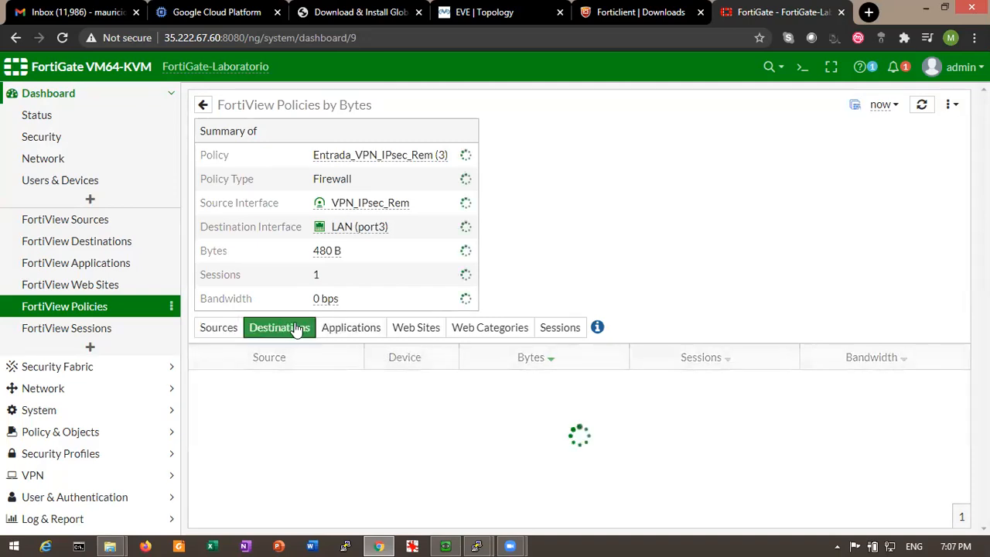
click(344, 333)
click(218, 332)
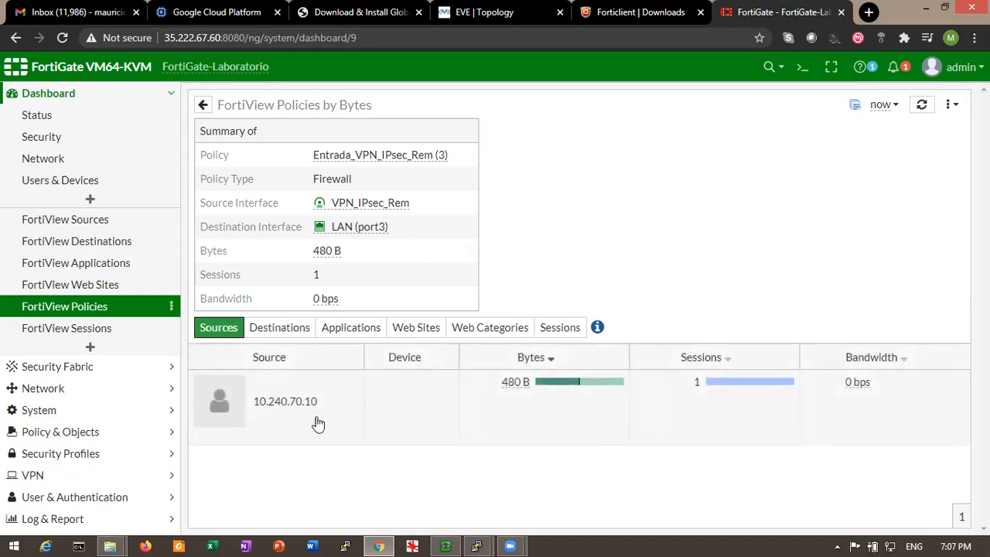
click(546, 331)
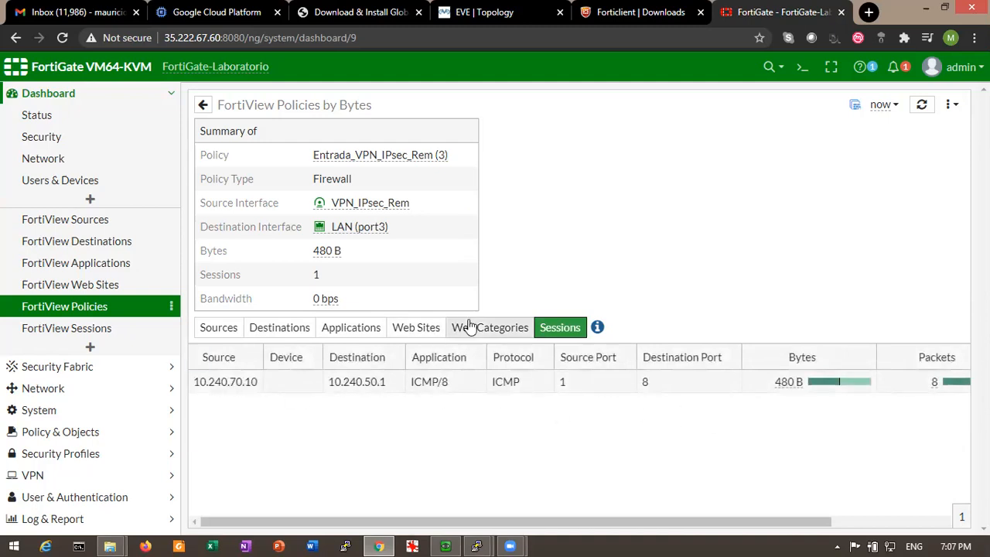
click(467, 327)
click(418, 331)
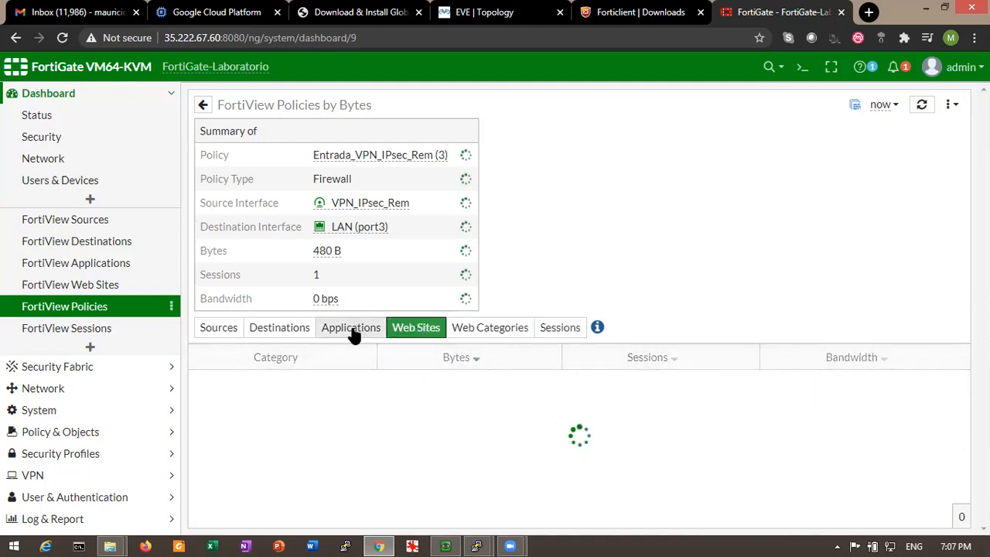
click(353, 331)
click(274, 331)
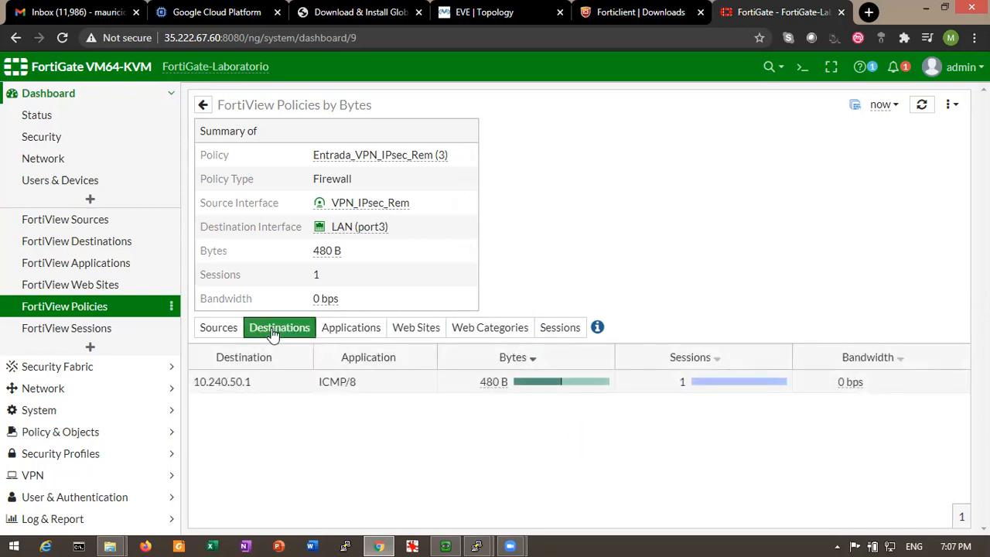
click(218, 330)
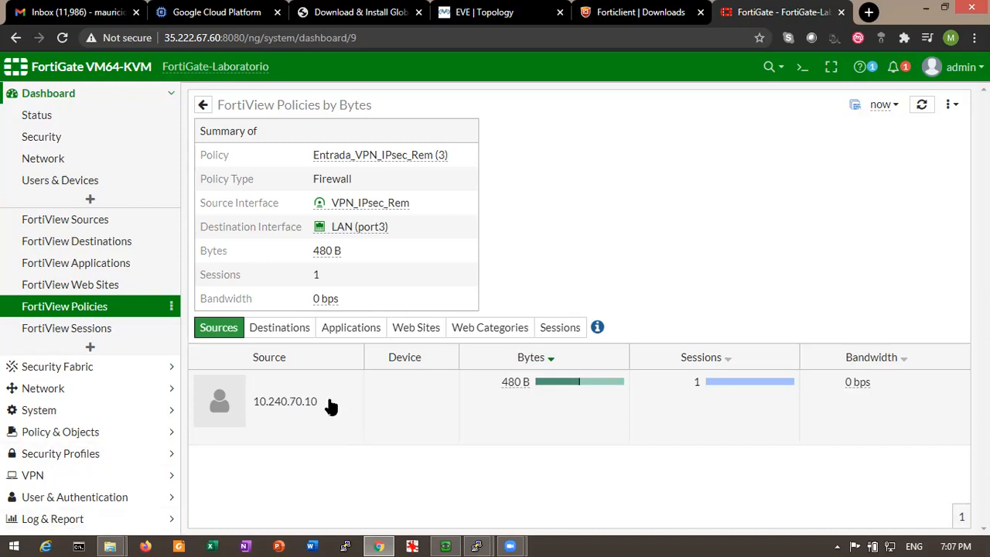
- Refresh the Forward Traffic log and open the details of the entry from 10.240.70.10 to 10.240.50.1
click(69, 517)
click(70, 294)
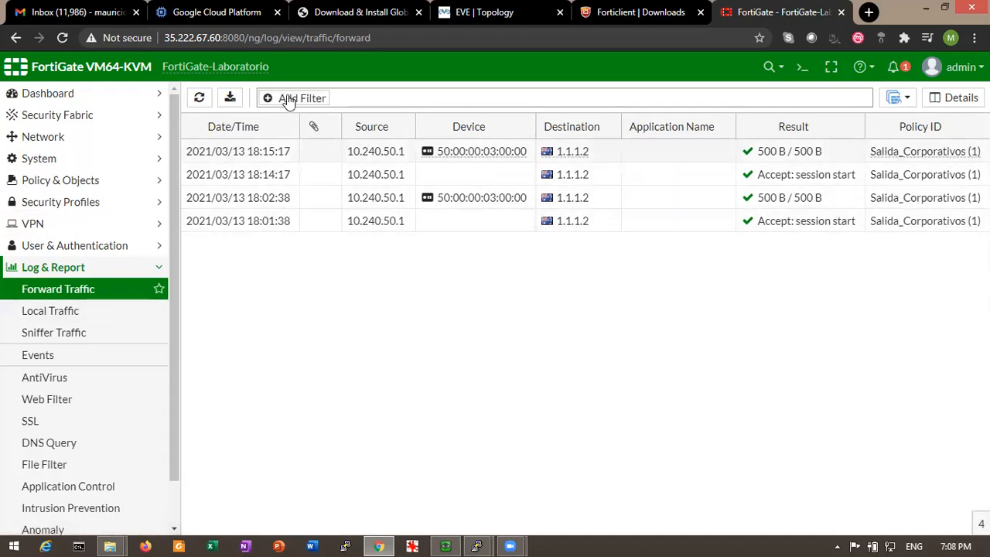
click(198, 100)
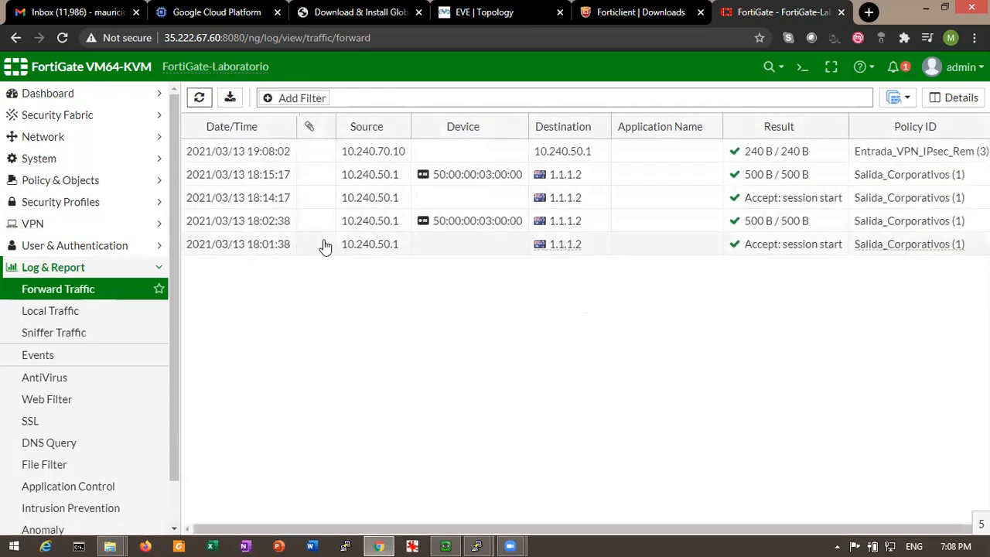
click(383, 153)
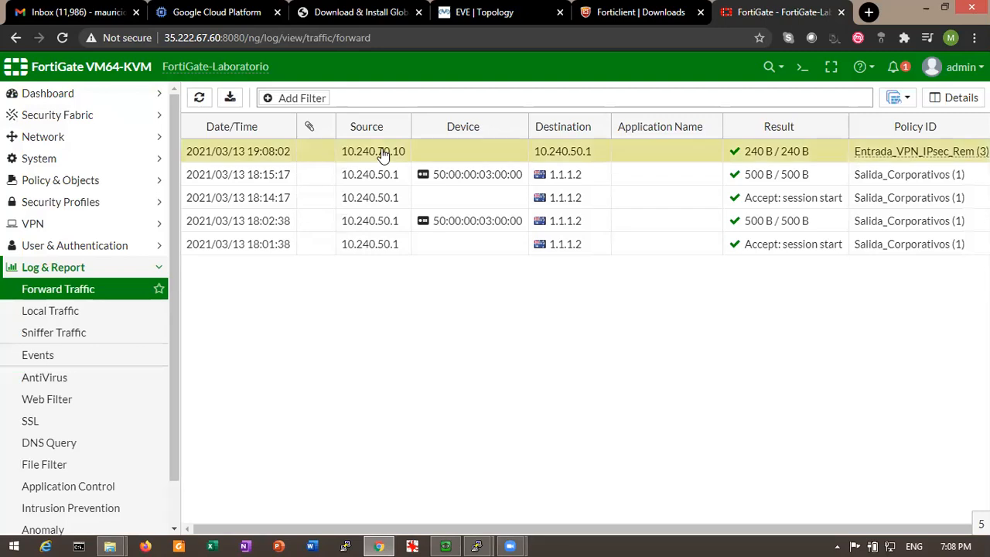
double_click(383, 153)
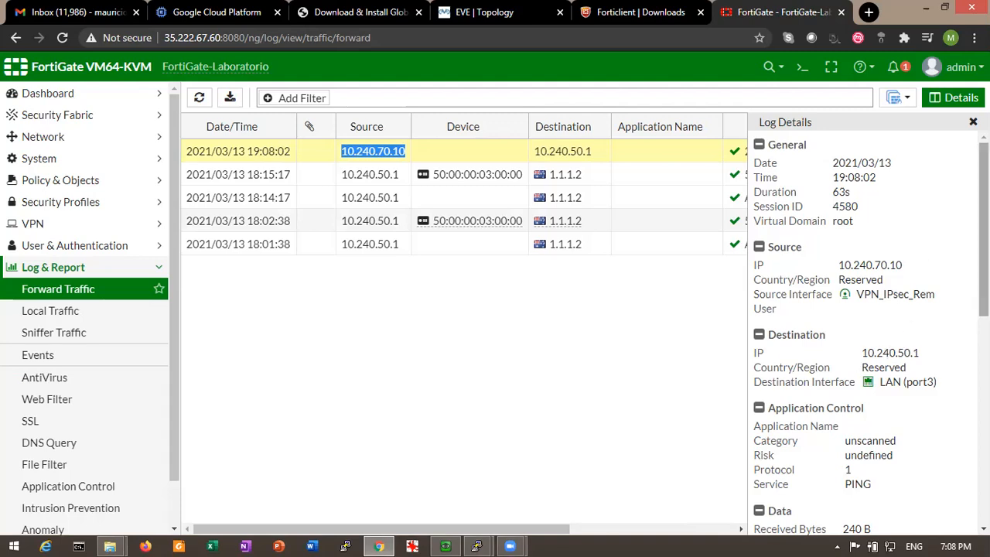
- Examine the log details of the 10.240.70.10 entry, including its source, destination, data, VPN, action and policy information
scroll(867, 333, down, 3)
scroll(959, 317, down, 5)
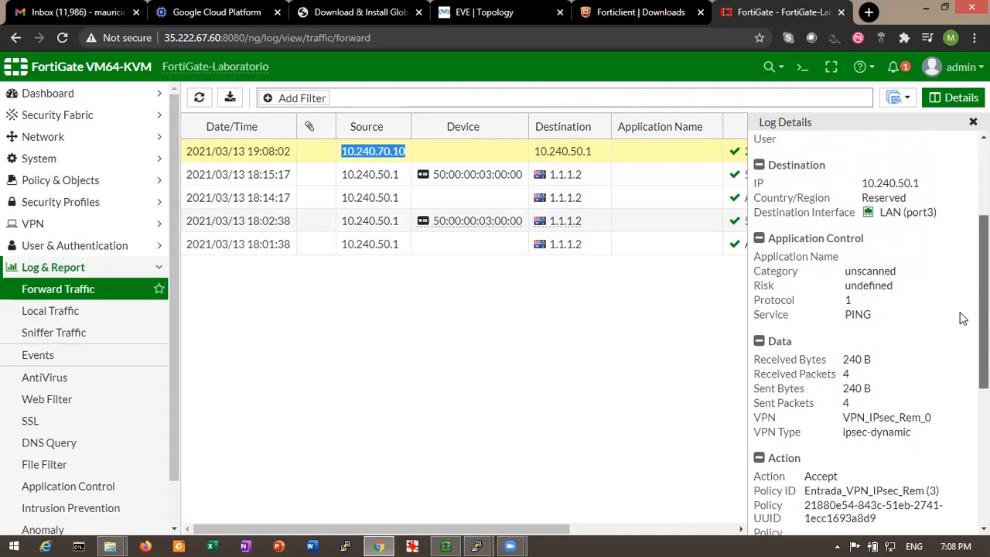
scroll(938, 364, down, 1)
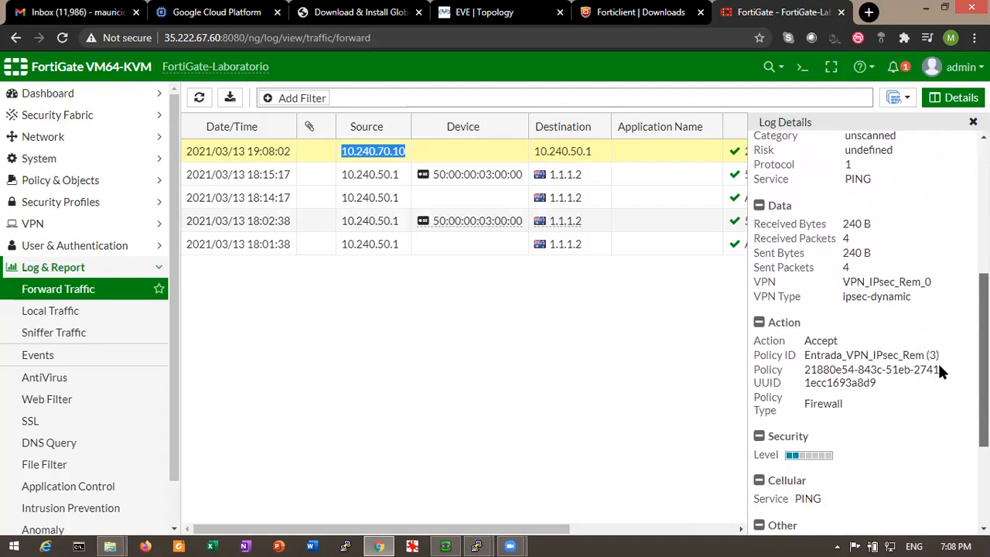
scroll(932, 386, down, 4)
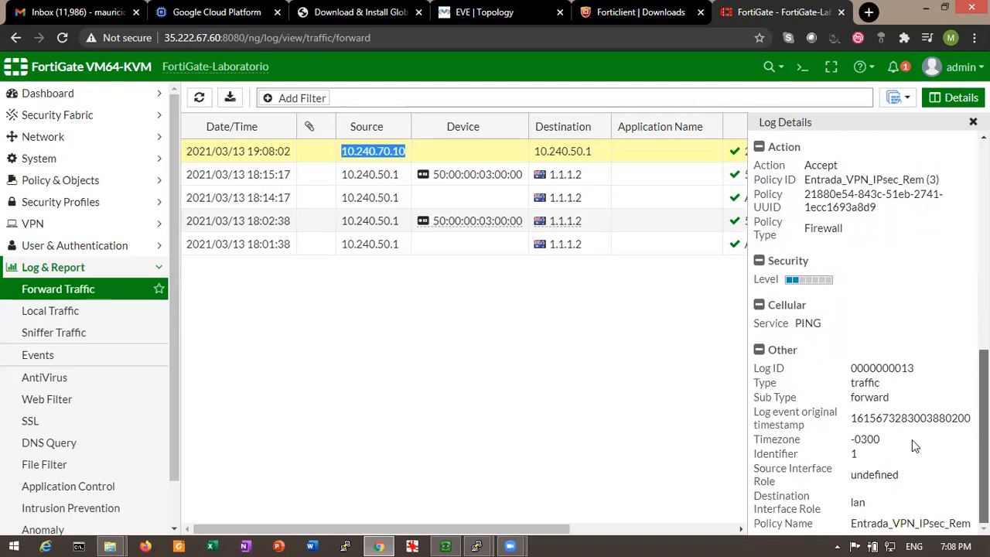
scroll(916, 425, up, 3)
scroll(932, 398, up, 7)
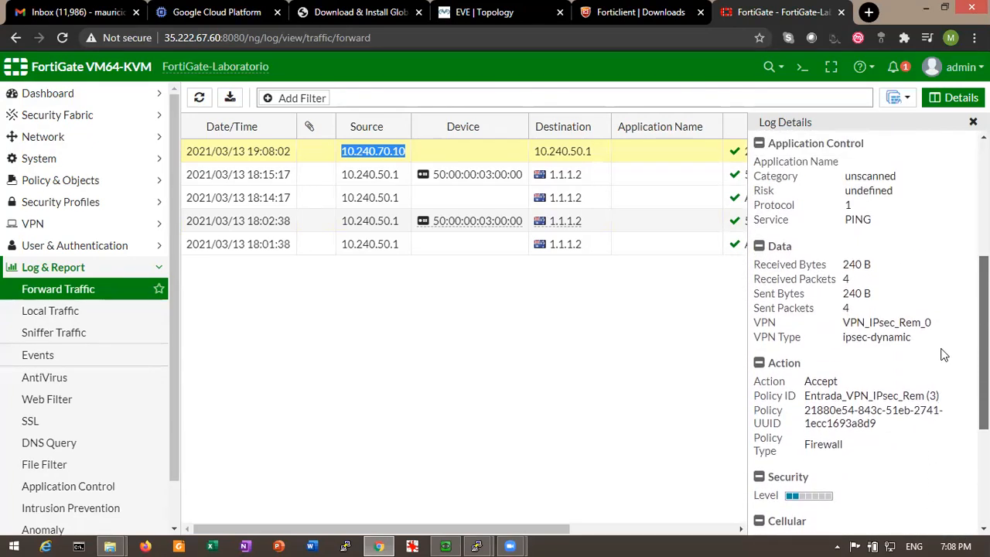
scroll(956, 283, up, 3)
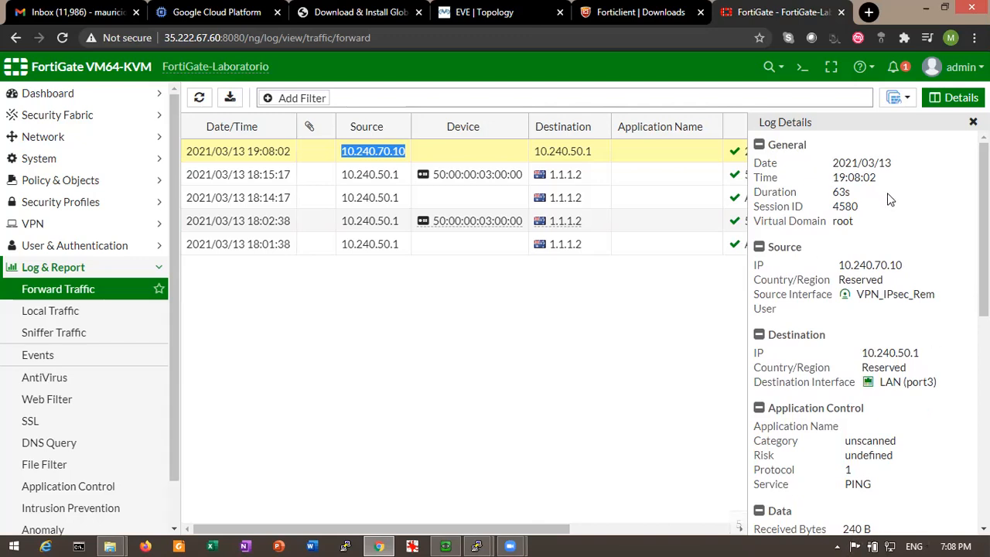
scroll(889, 200, down, 8)
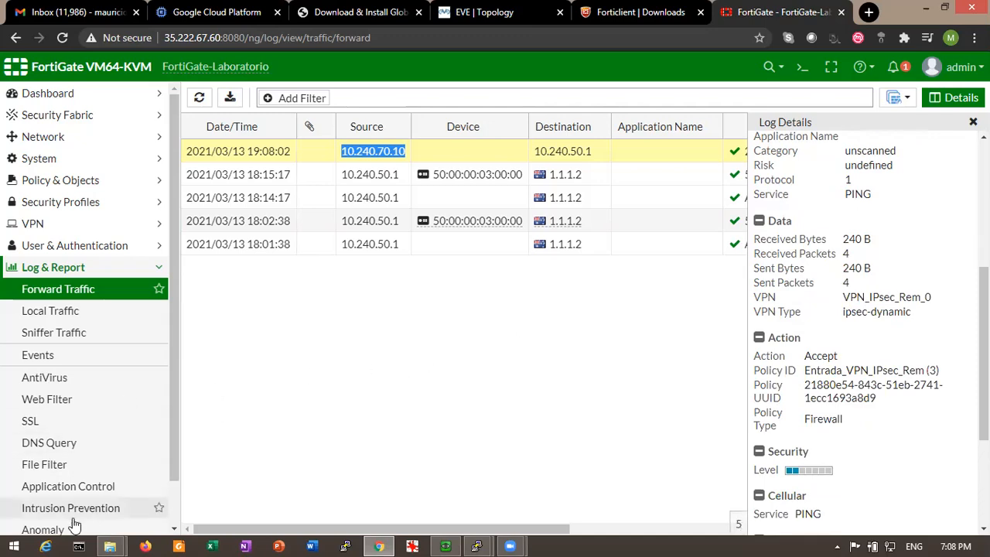
- Open the VPN_IPsec_Rem tunnel's settings from the IPsec Tunnels list and return to the list without saving
click(62, 231)
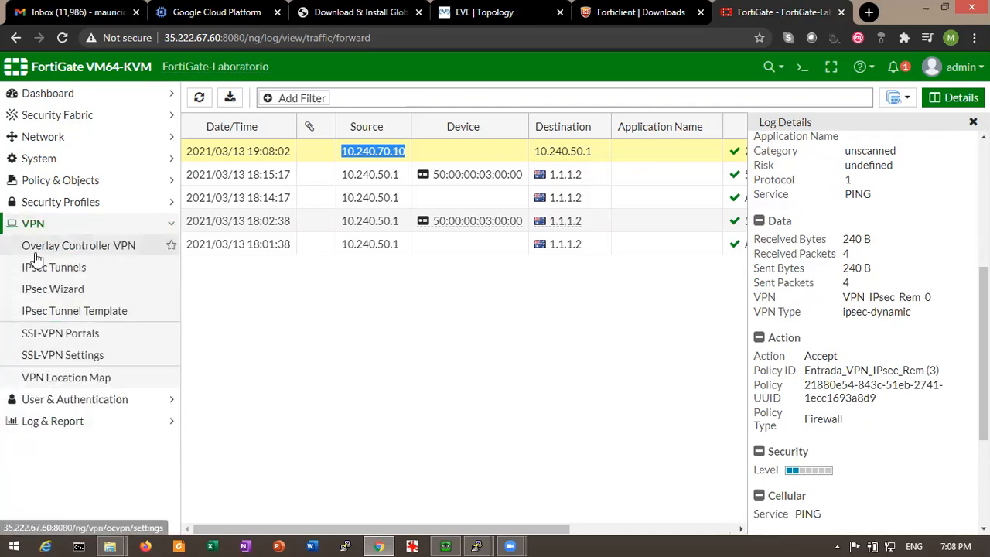
click(47, 422)
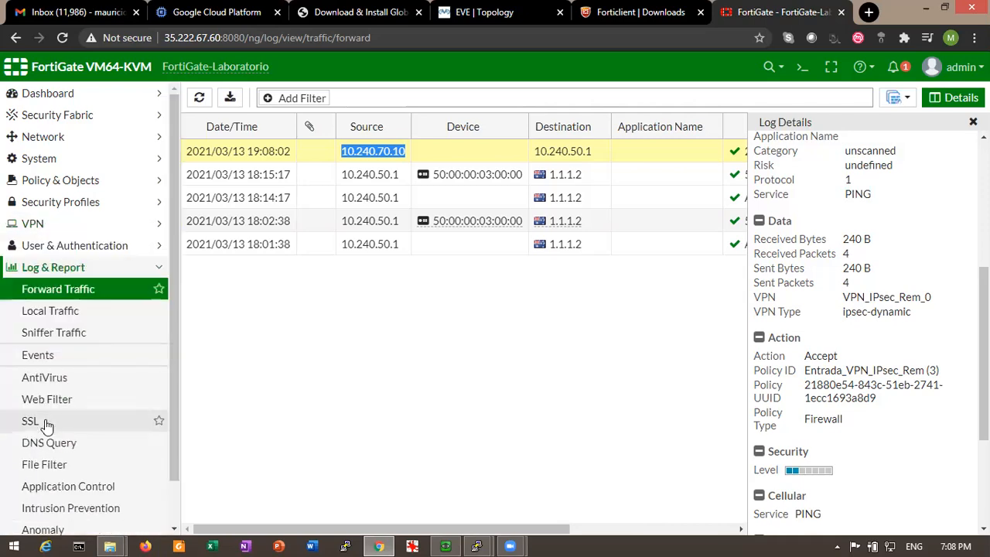
click(77, 247)
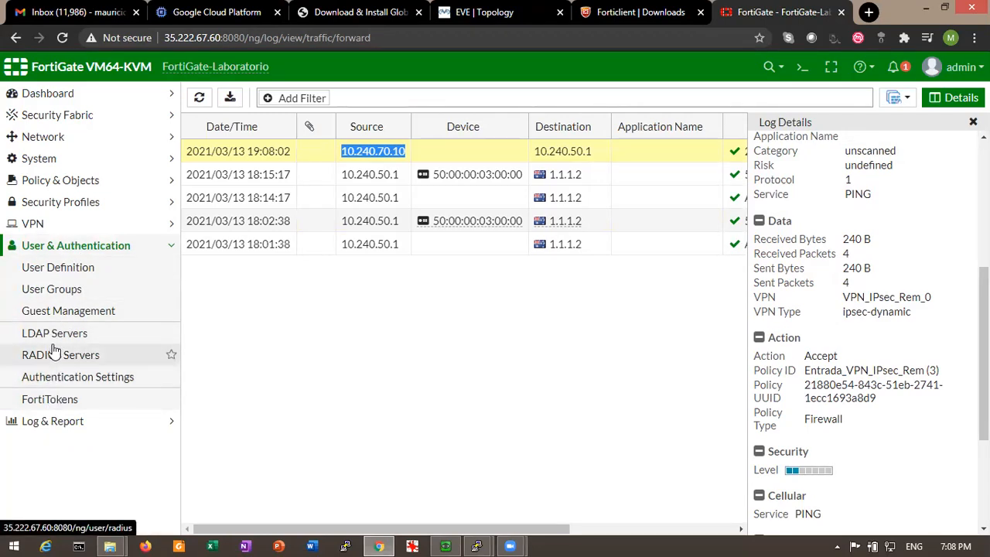
click(66, 226)
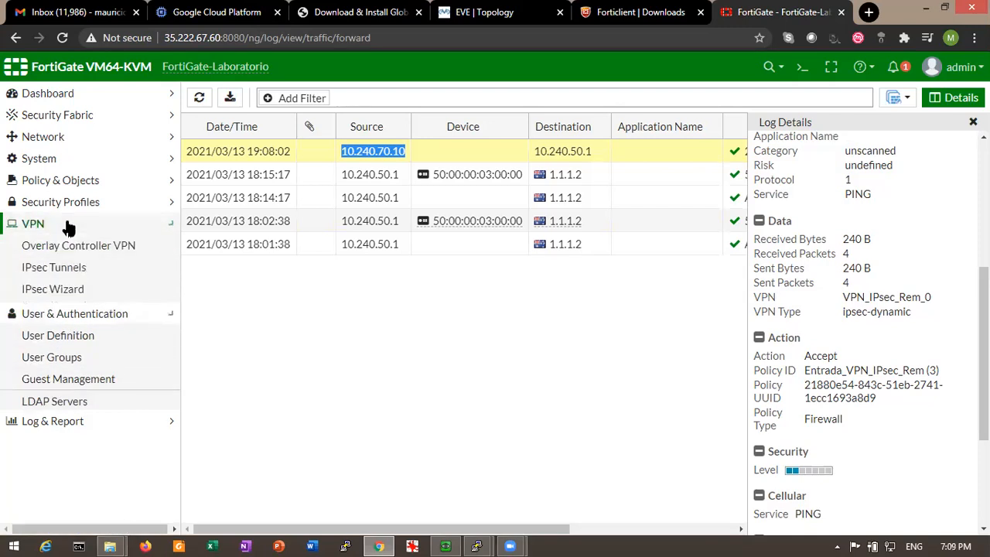
click(42, 268)
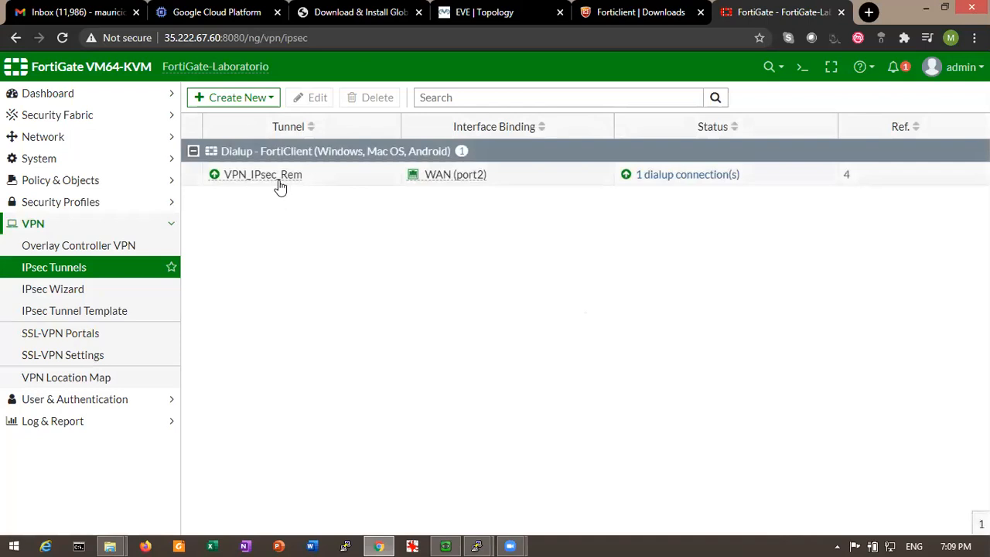
double_click(275, 177)
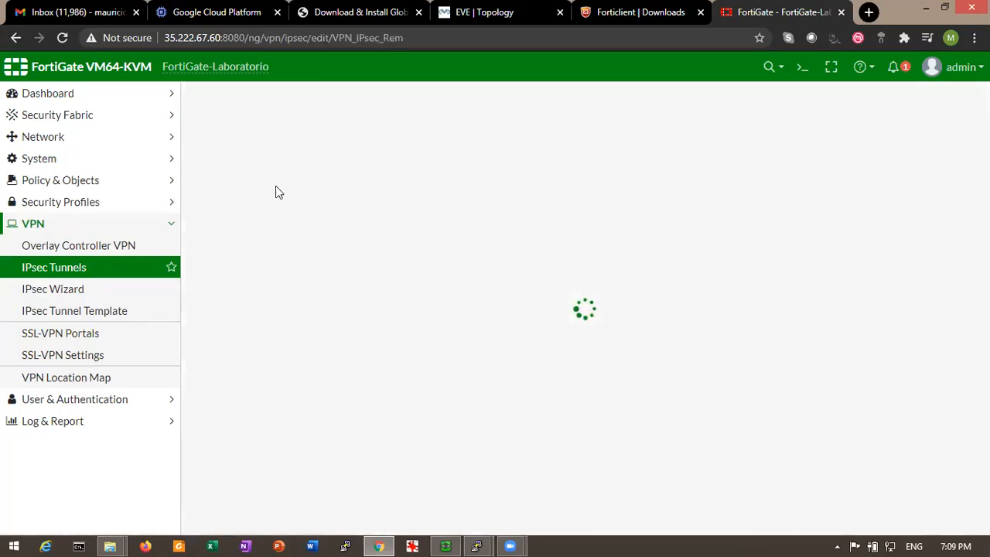
click(93, 267)
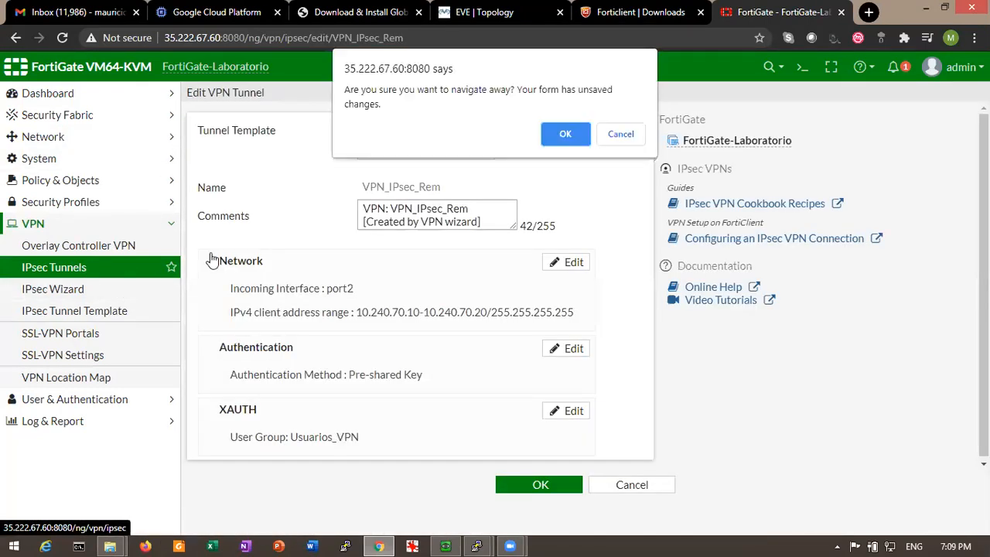
click(561, 134)
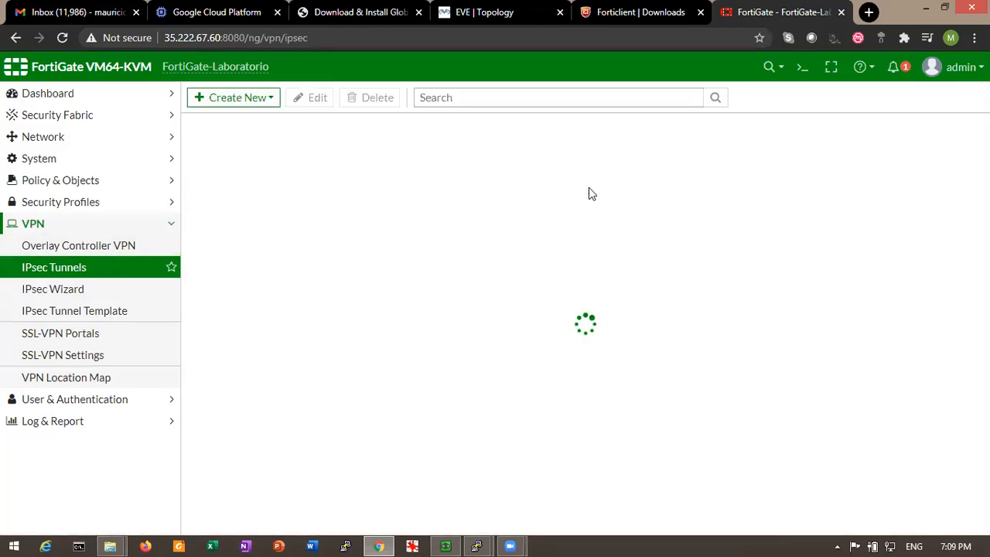
- Open the dialup connection monitor of VPN_IPsec_Rem and try to locate VPN_IPsec_Rem_0 on the VPN Location Map
click(659, 179)
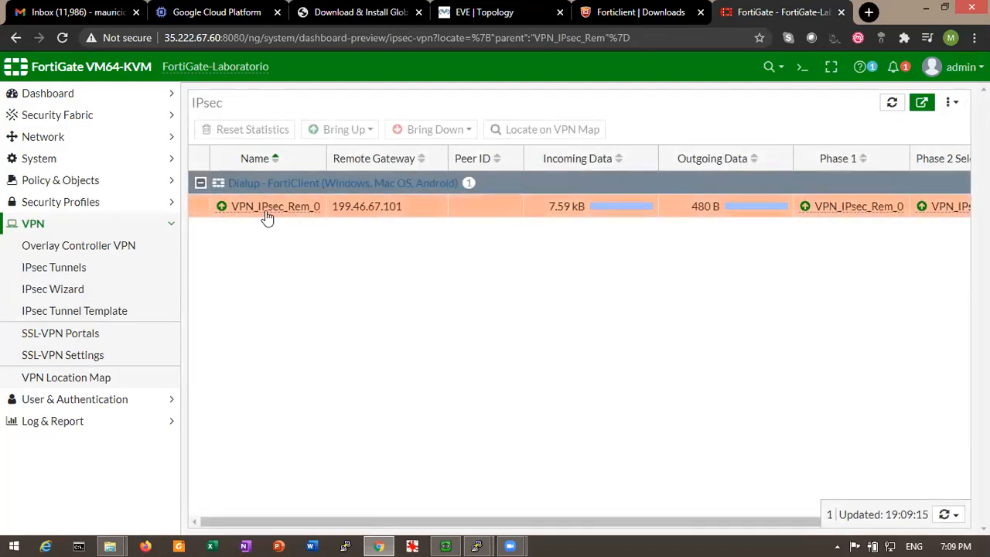
mouse_move(267, 217)
right_click(264, 207)
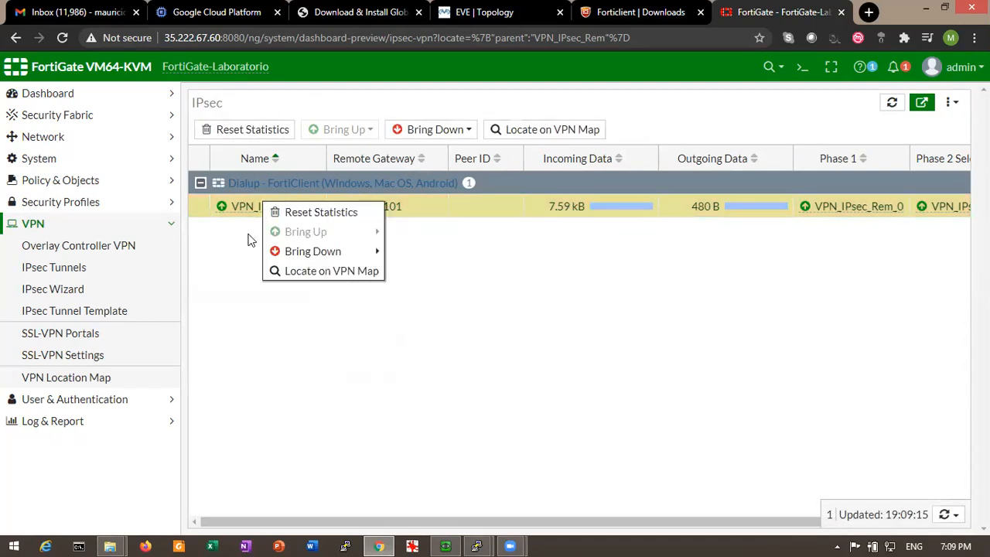
click(219, 280)
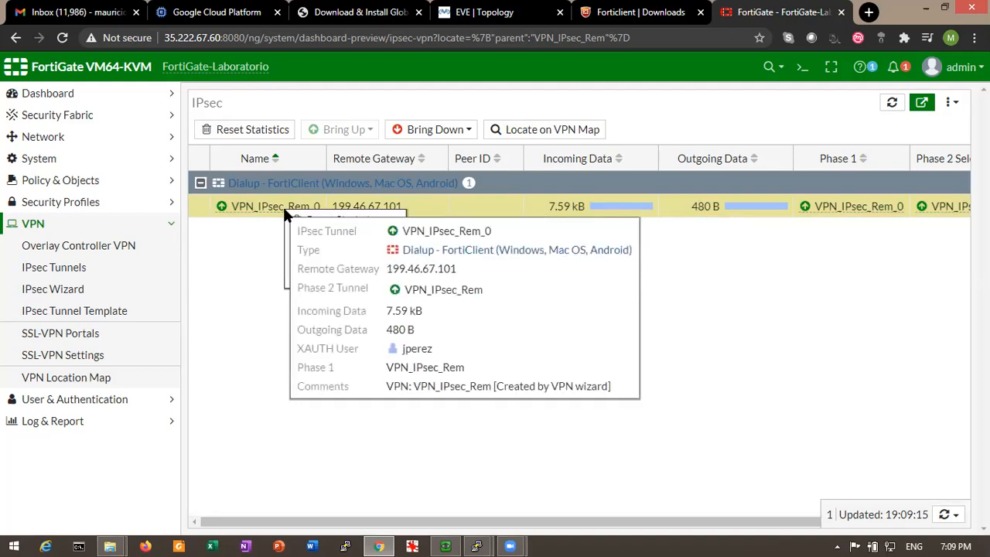
right_click(284, 212)
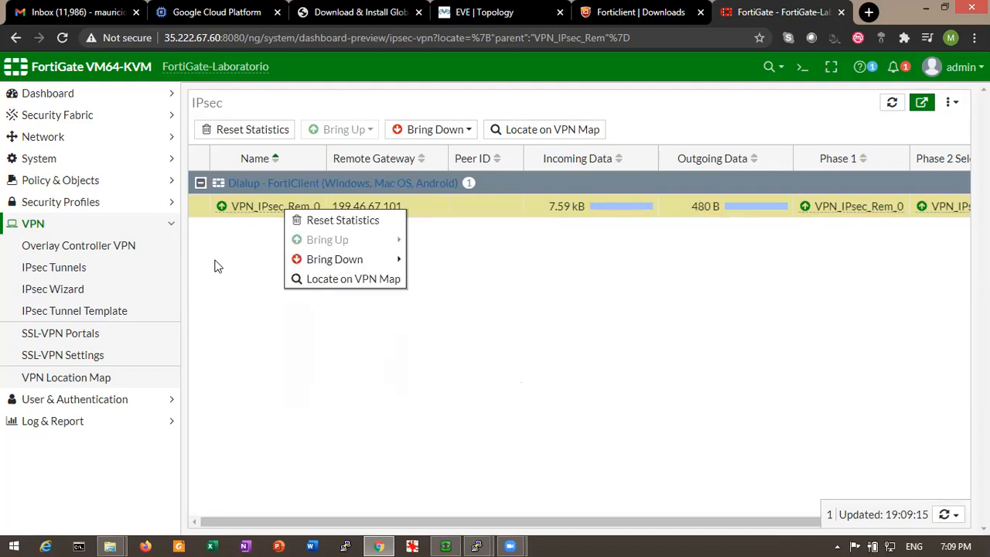
click(341, 283)
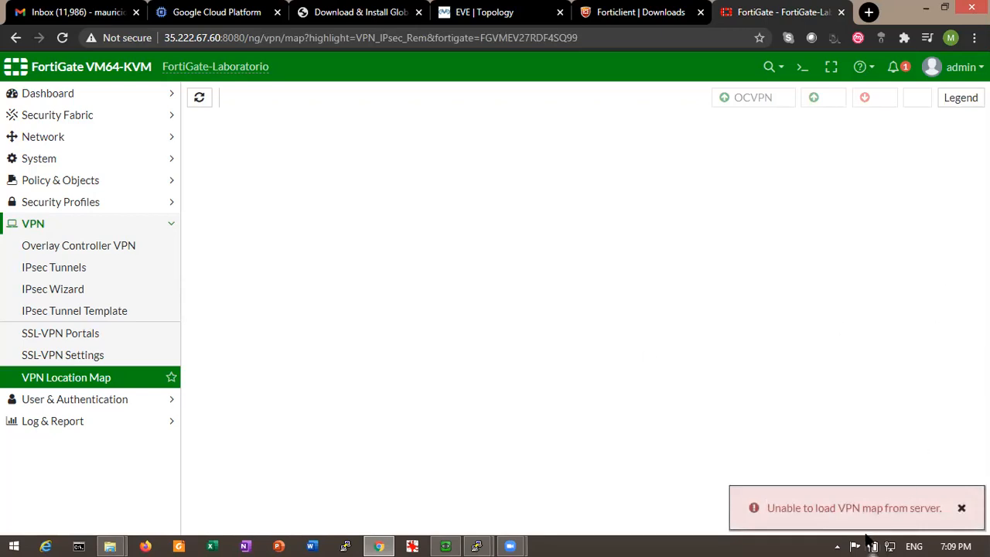
click(963, 509)
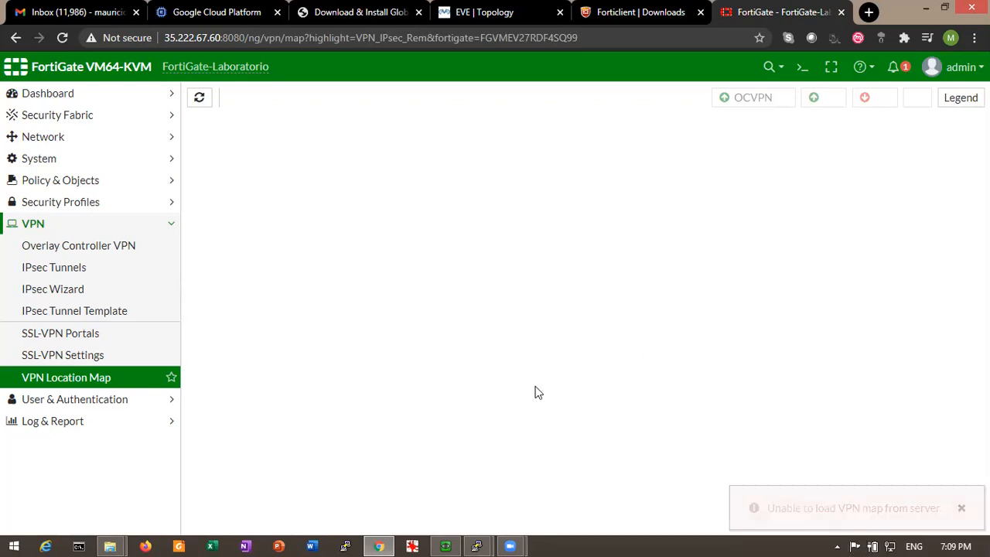
click(92, 338)
click(85, 378)
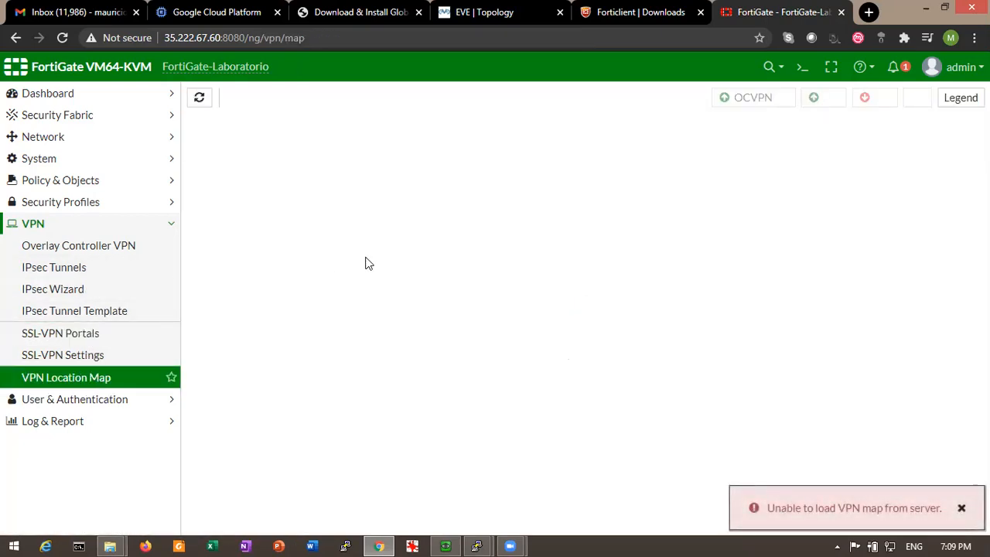
- Return to the dialup connection monitor of VPN_IPsec_Rem and check the actions available for VPN_IPsec_Rem_0
click(62, 269)
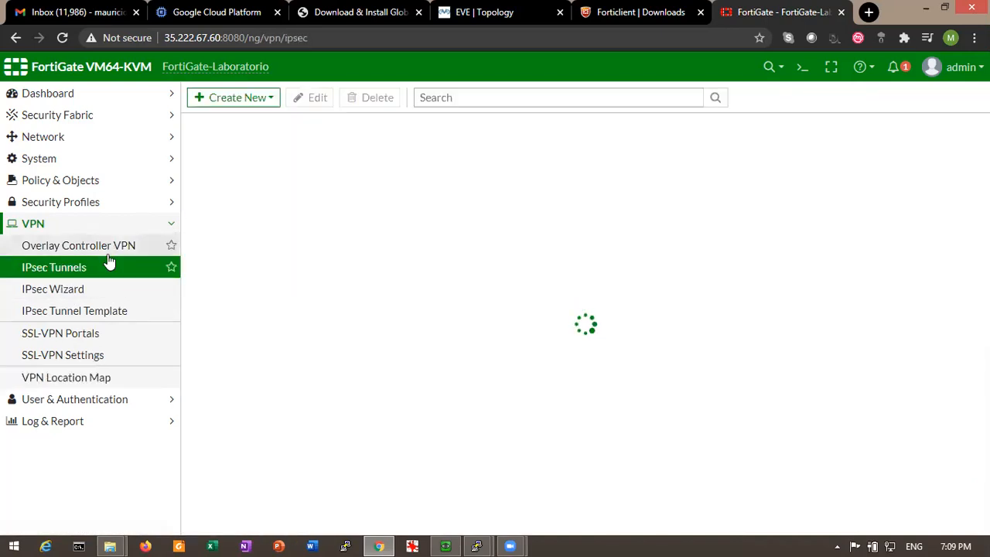
click(743, 172)
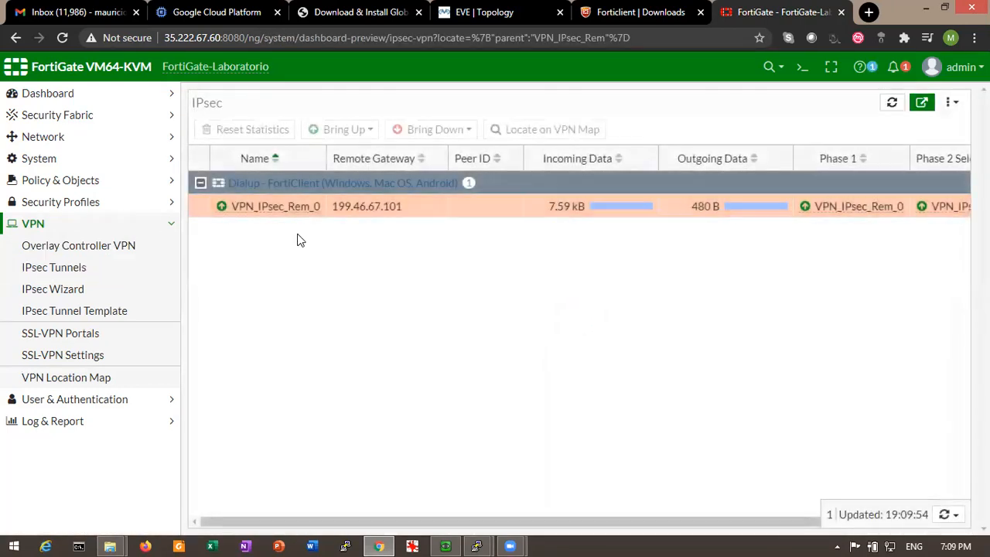
right_click(252, 210)
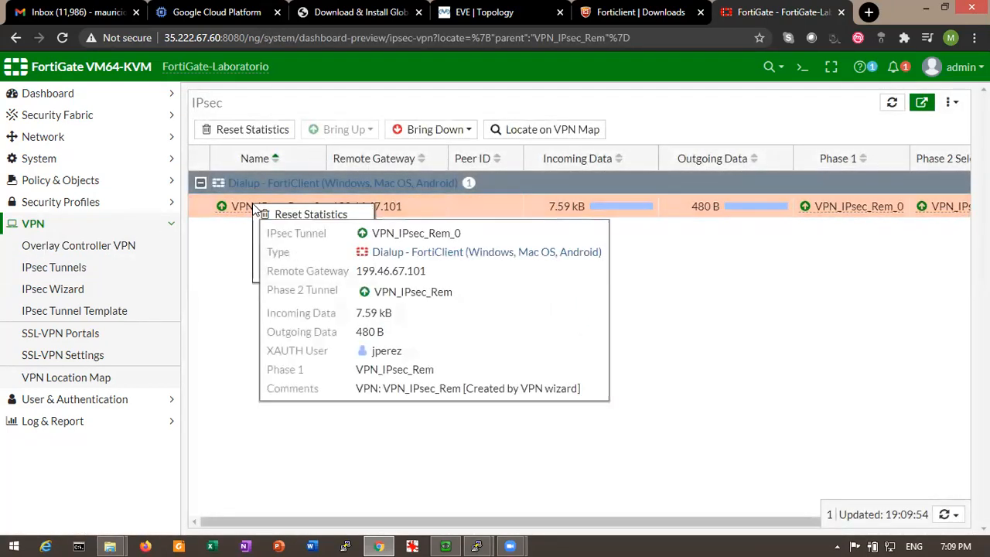
click(691, 326)
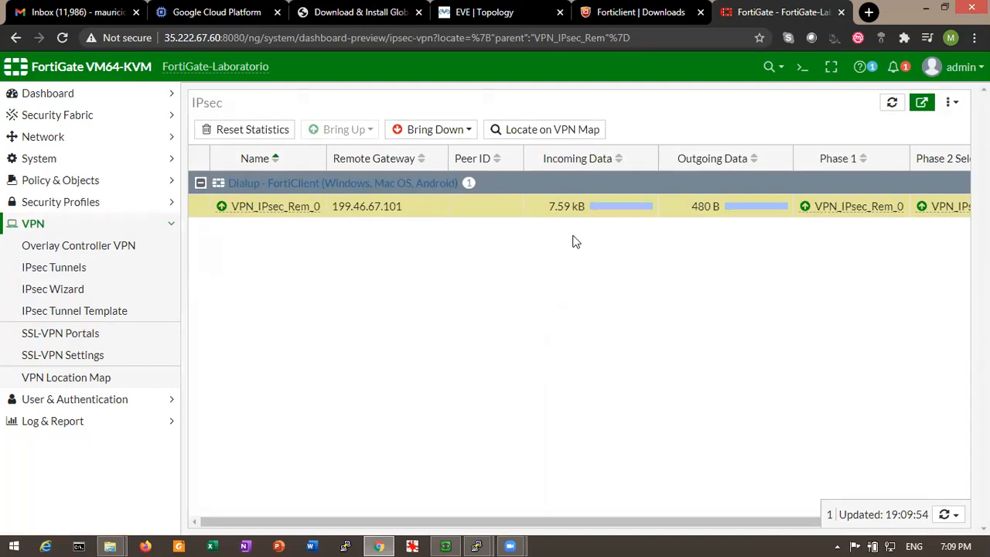
right_click(261, 209)
click(265, 240)
- Reopen the VPN_IPsec_Rem connection monitor from IPsec Tunnels and bring down all Phase 2 selectors of VPN_IPsec_Rem_0
click(88, 269)
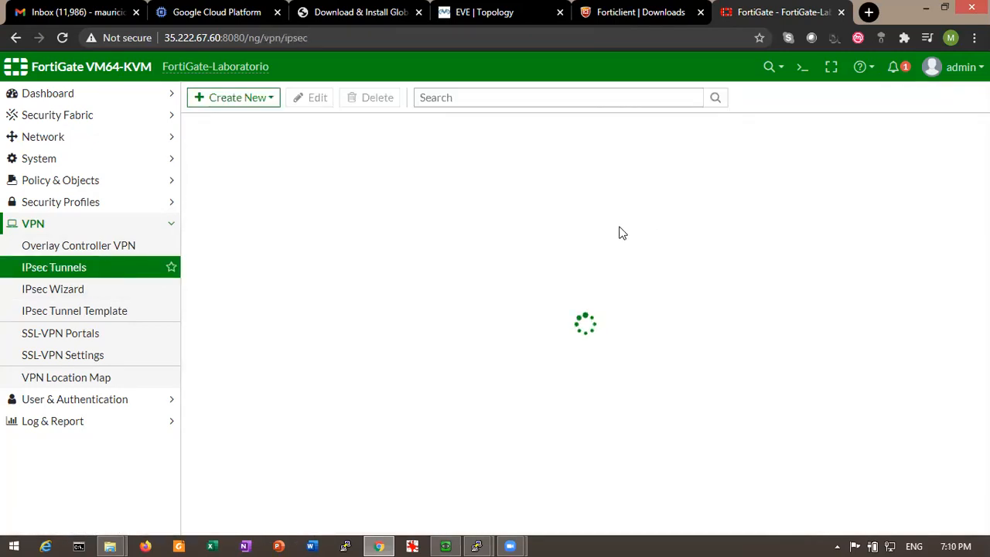
click(708, 177)
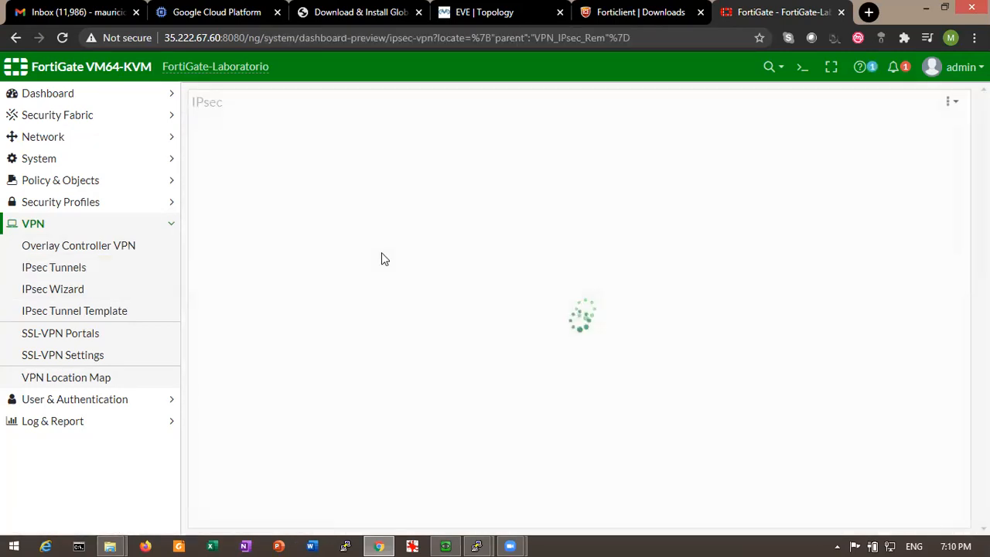
right_click(271, 206)
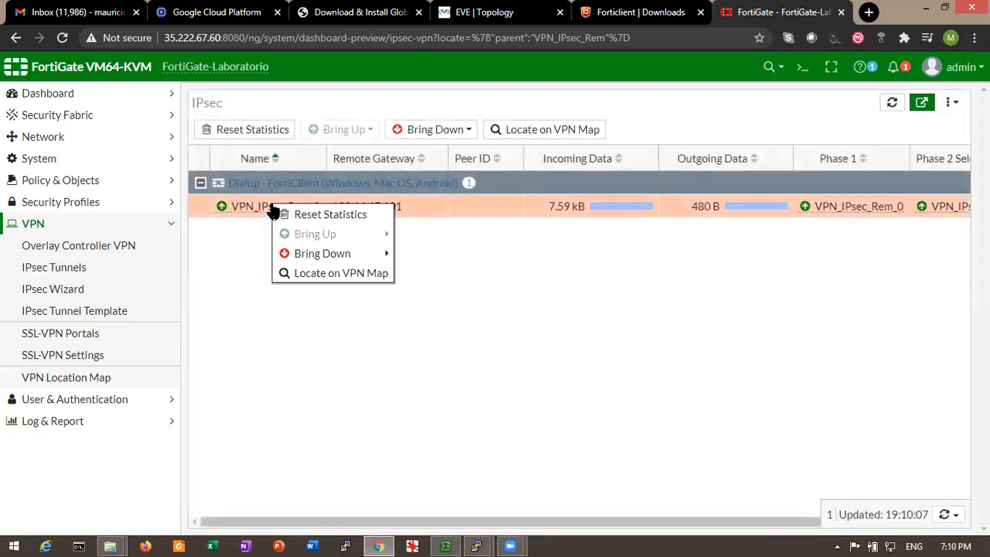
mouse_move(337, 262)
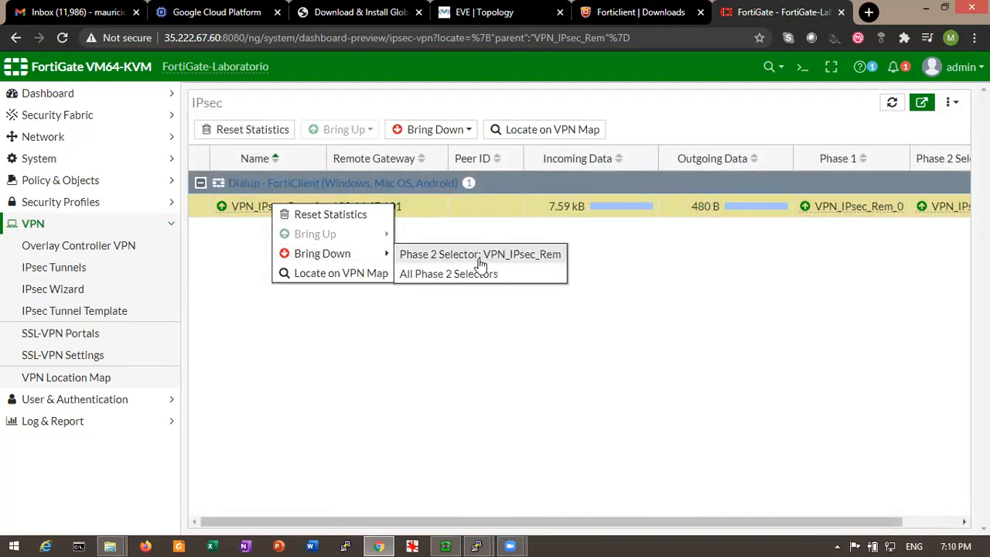
click(447, 277)
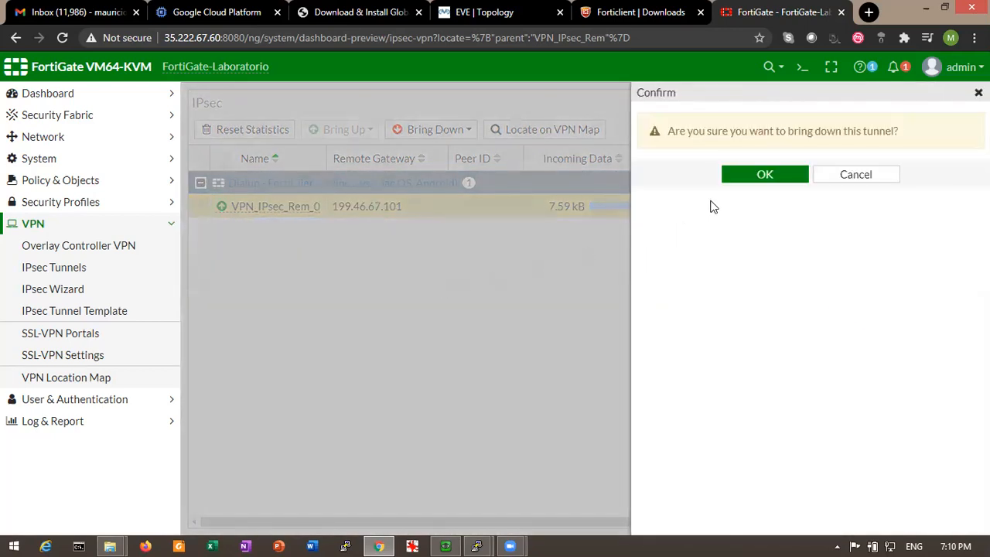
click(754, 176)
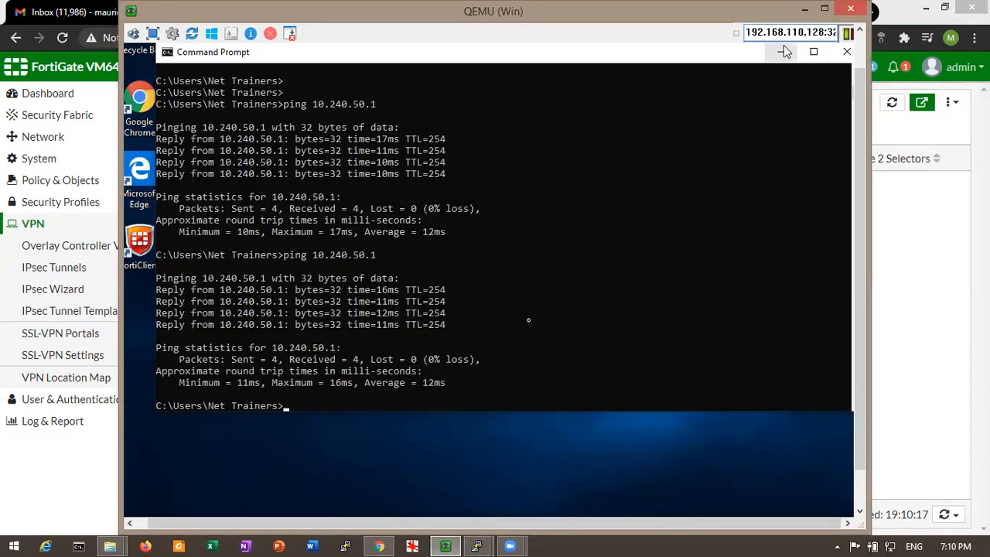
- Switch to the QEMU Windows client and check the VPN connection status in the FortiClient console
click(446, 546)
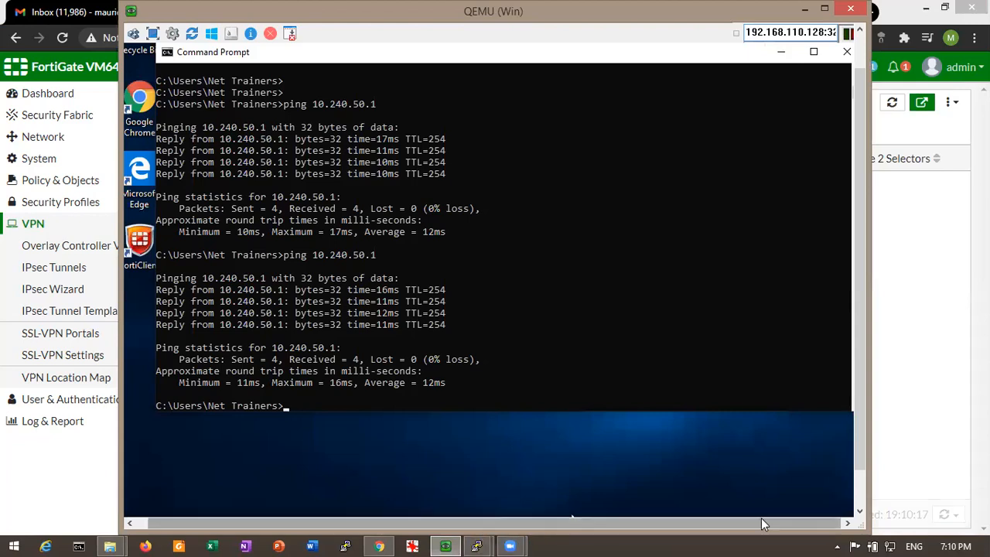
click(863, 484)
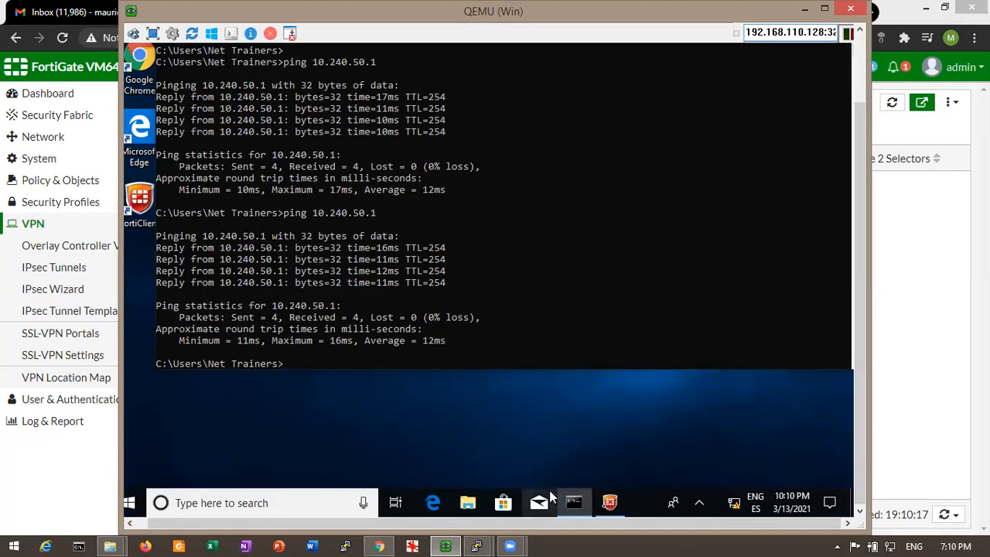
click(608, 504)
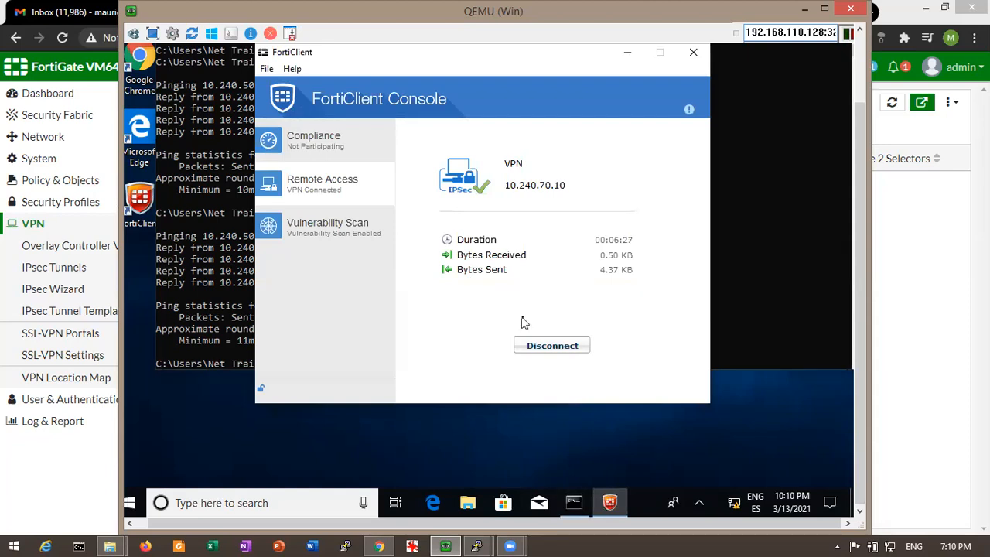
- Rerun the ping to 10.240.50.1 in the Windows client's Command Prompt to test the tunnel
click(236, 317)
key(Up)
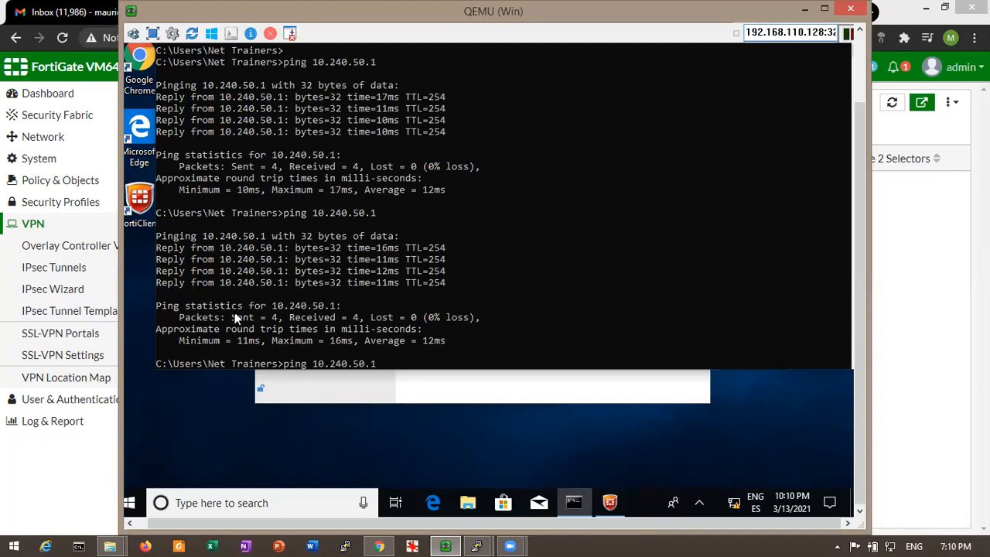
key(Return)
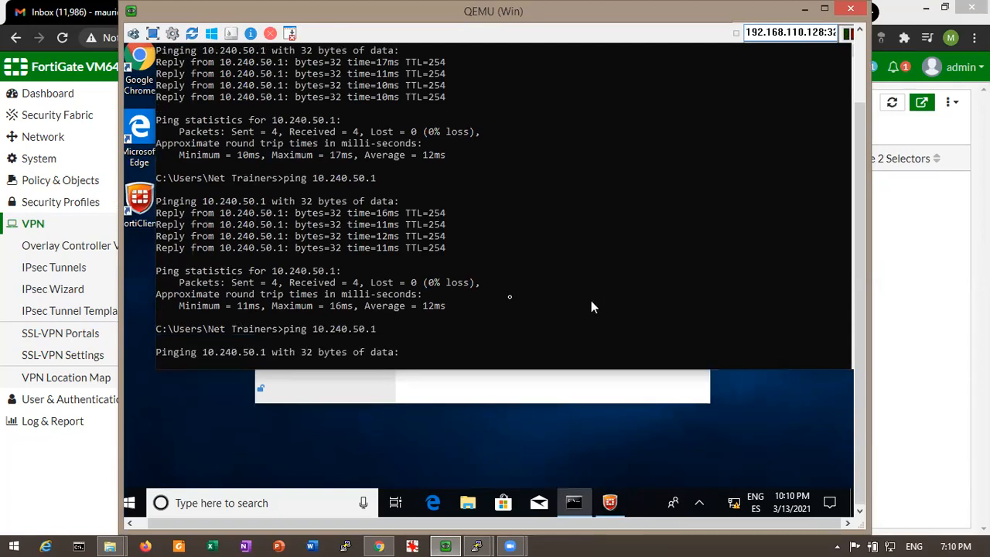
- Disconnect the VPN connection in the FortiClient console and check the running ping in the Command Prompt
click(605, 395)
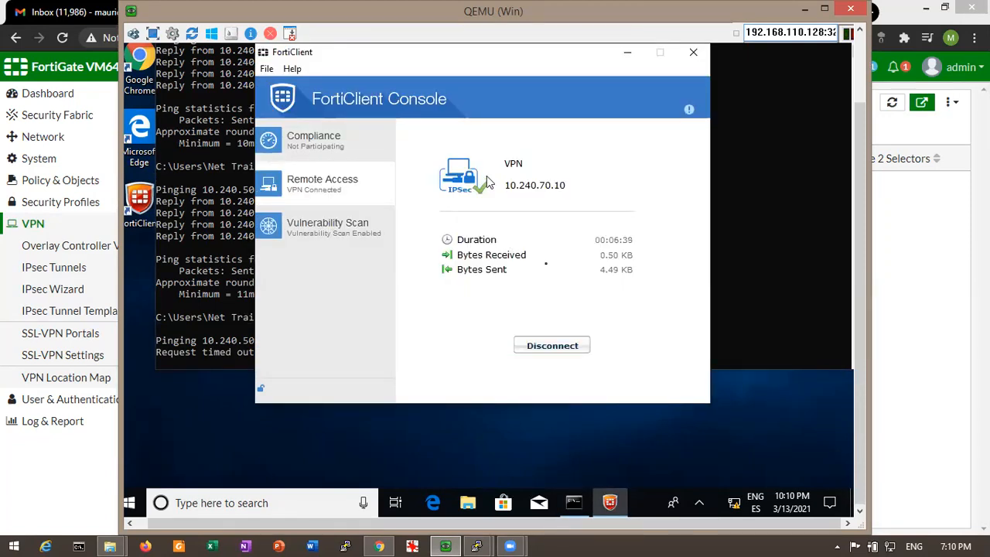
click(562, 347)
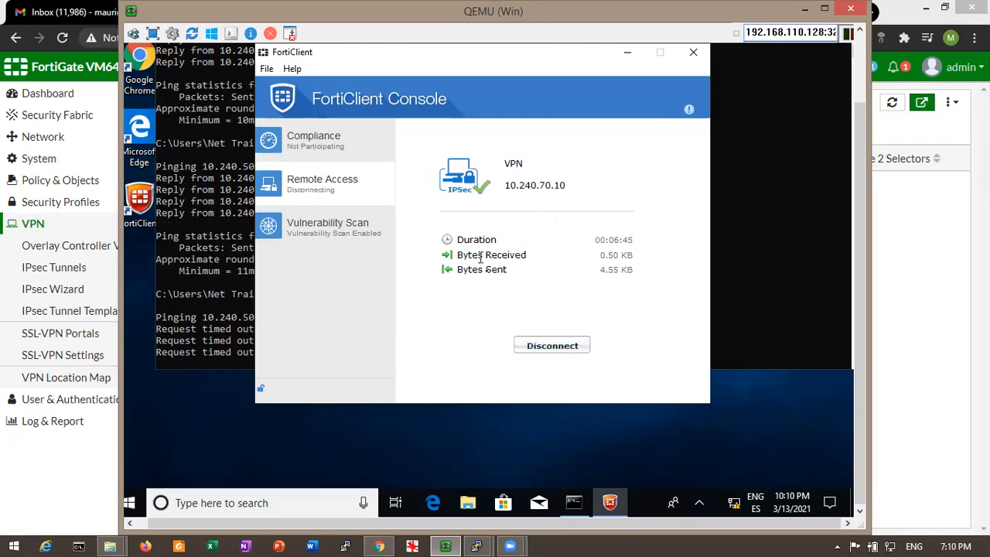
click(227, 265)
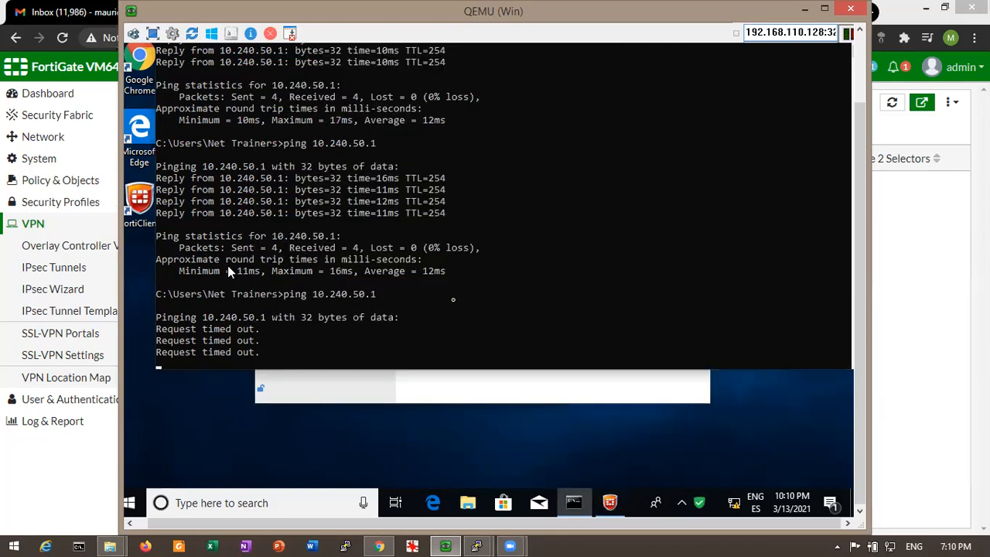
- Reconnect the VPN in FortiClient with the account username and password, and ping 10.240.50.1 again from the Command Prompt
click(516, 392)
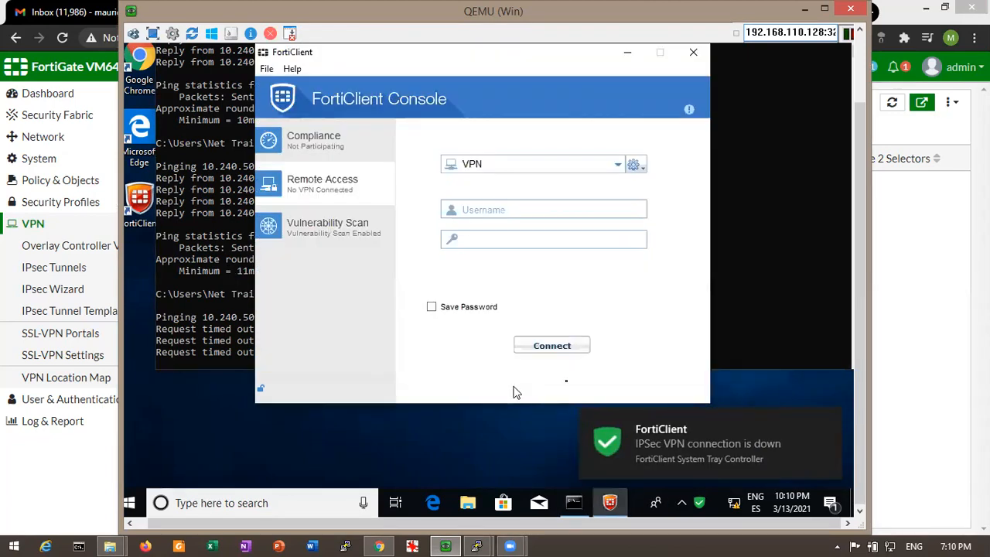
click(529, 207)
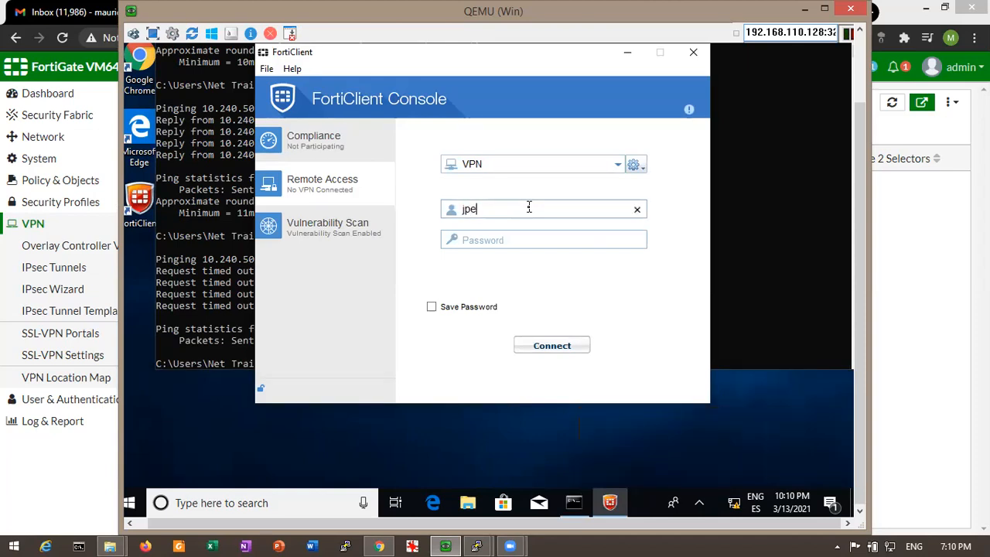
key(Tab)
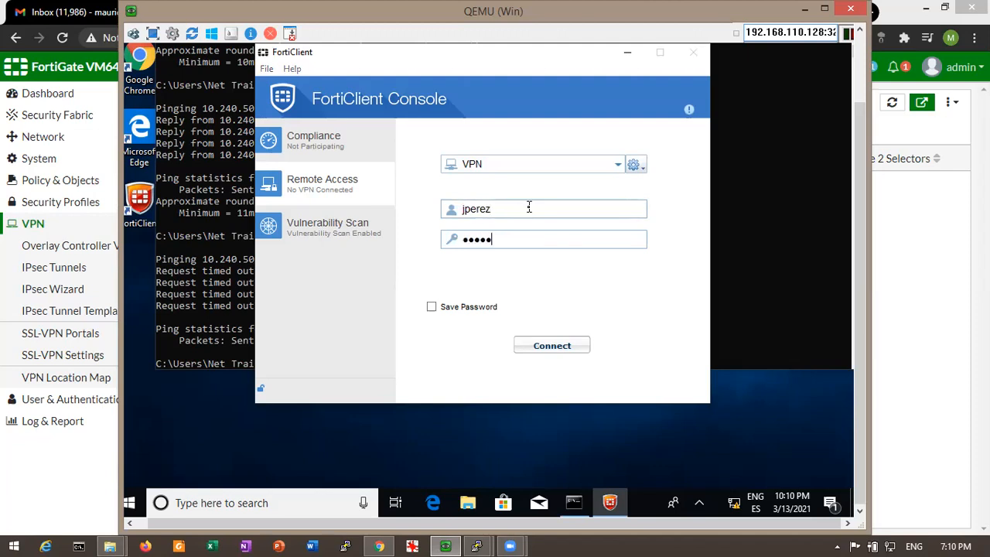
key(Return)
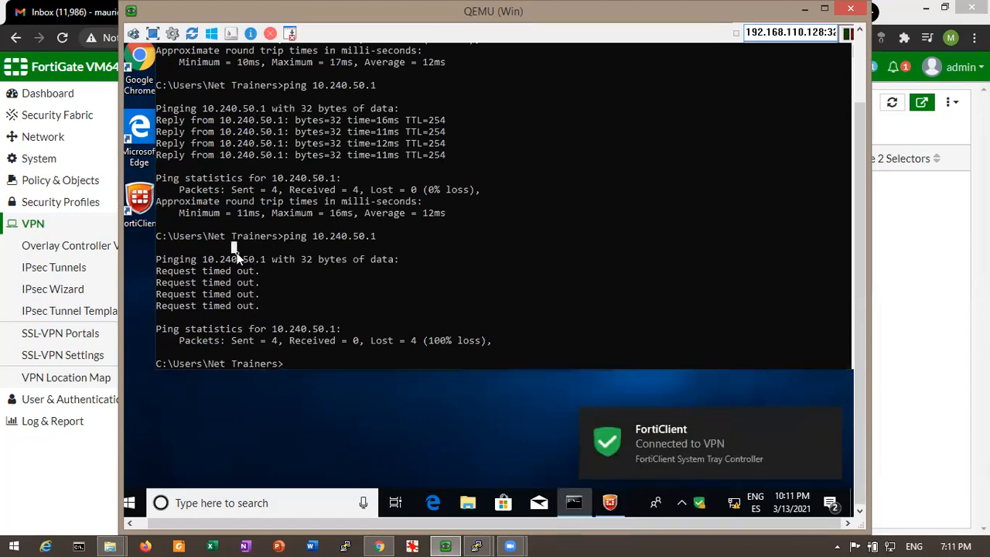
key(Up)
key(Return)
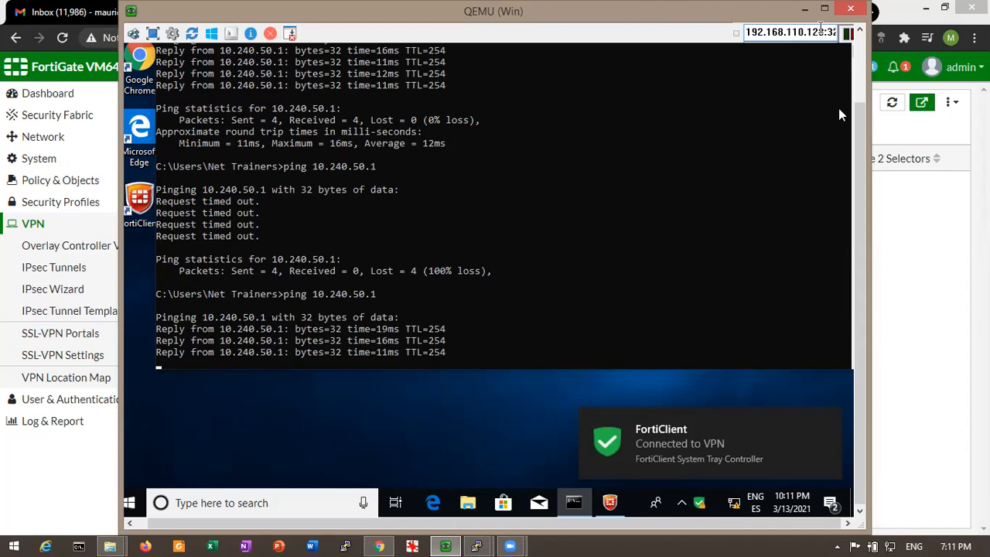
- Switch back to the FortiGate web interface and check the status of VPN_IPsec_Rem in the IPsec Tunnels list
click(804, 9)
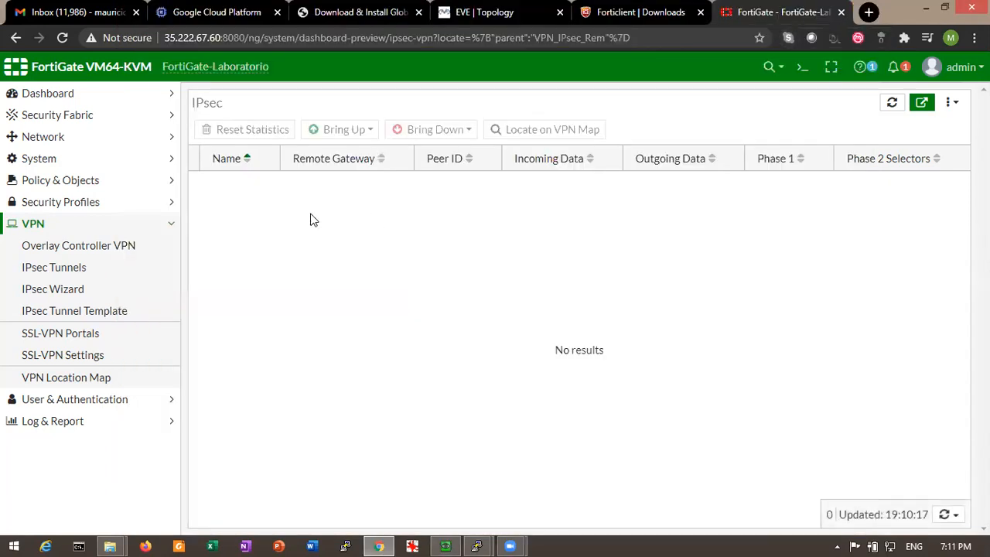
click(37, 223)
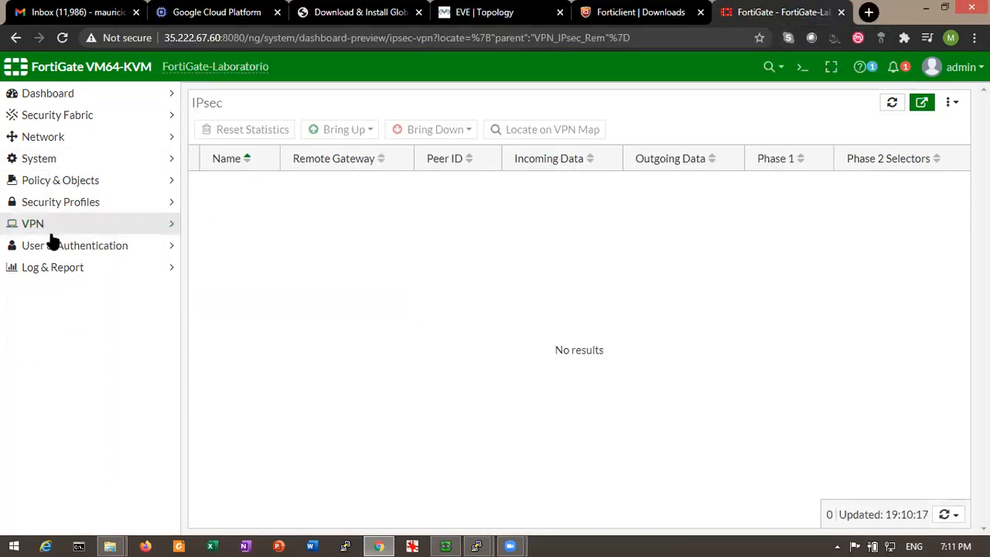
click(44, 223)
click(67, 268)
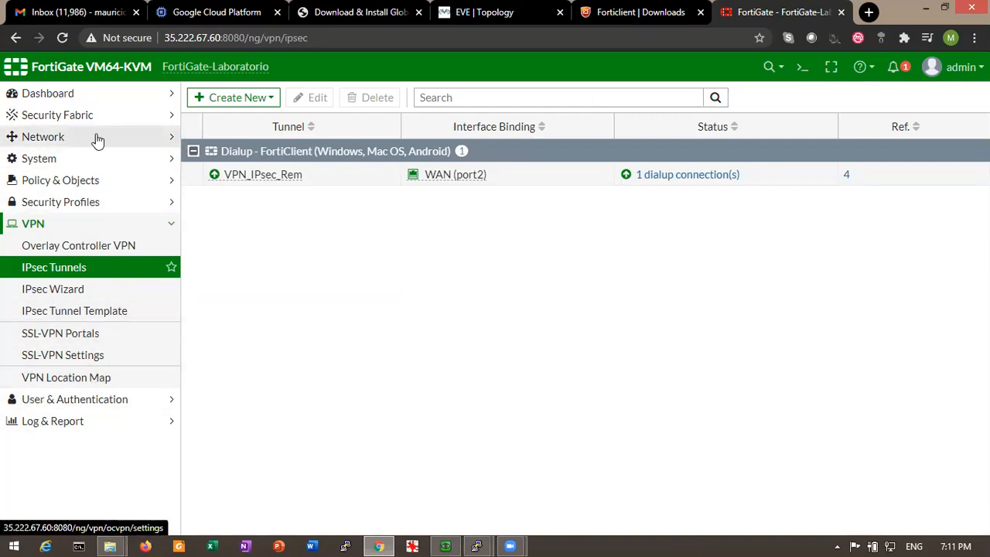
- Open the Firewall Policy list on the FortiGate
click(48, 181)
click(44, 206)
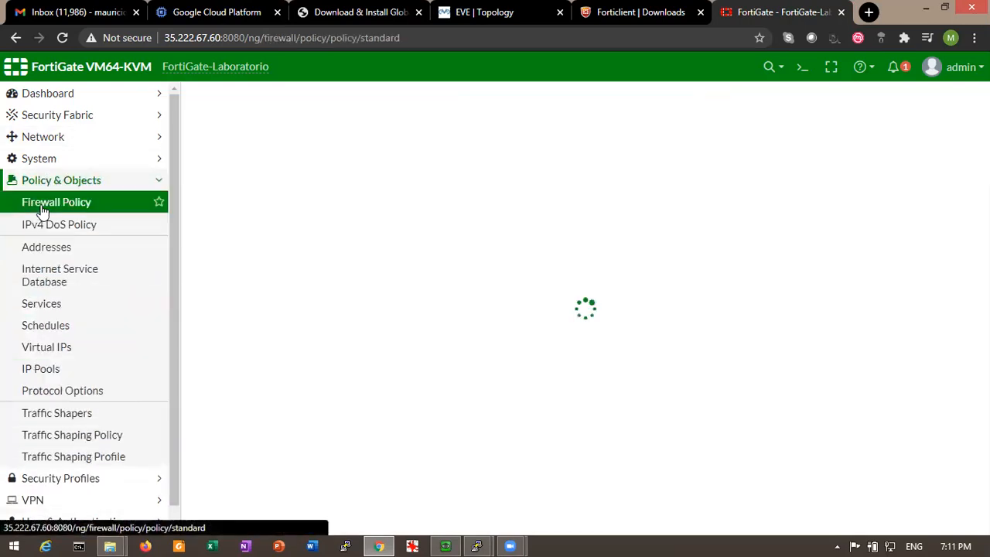